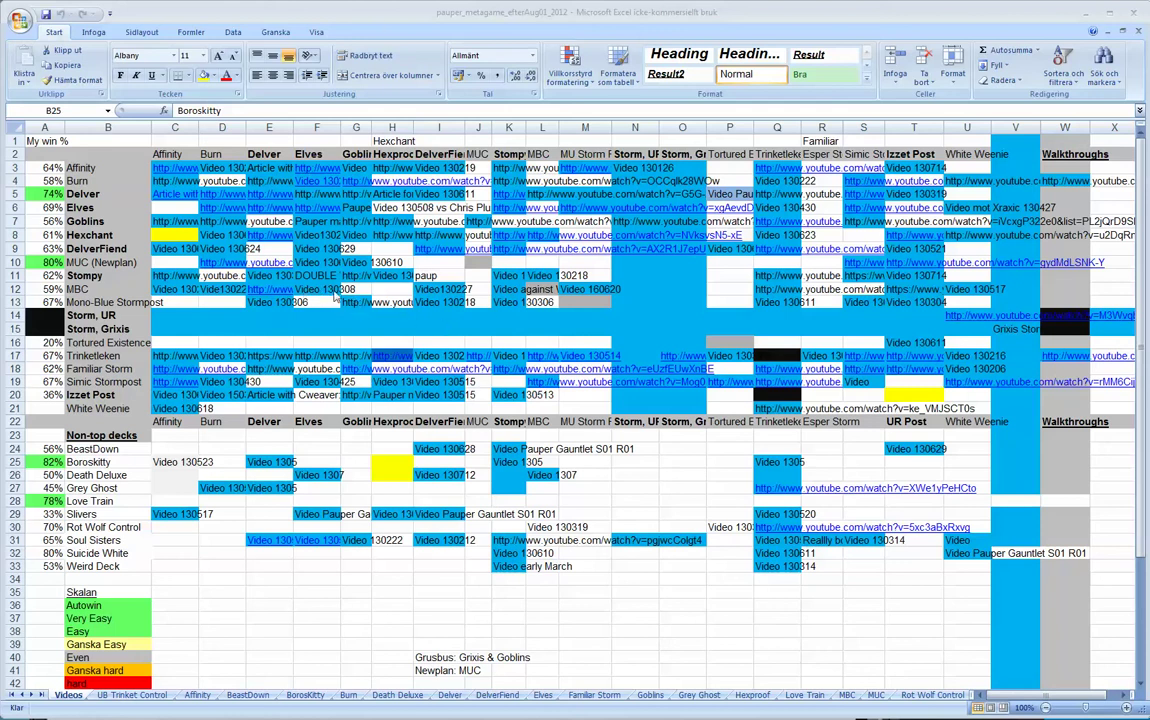
Examine the video entries in the top-deck matchup grid, covering the MUC, Stompy, MBC and Mono-Blue Stormpost rows.
{"action": "left_click", "coordinate": [326, 289]}
{"action": "left_click", "coordinate": [326, 289]}
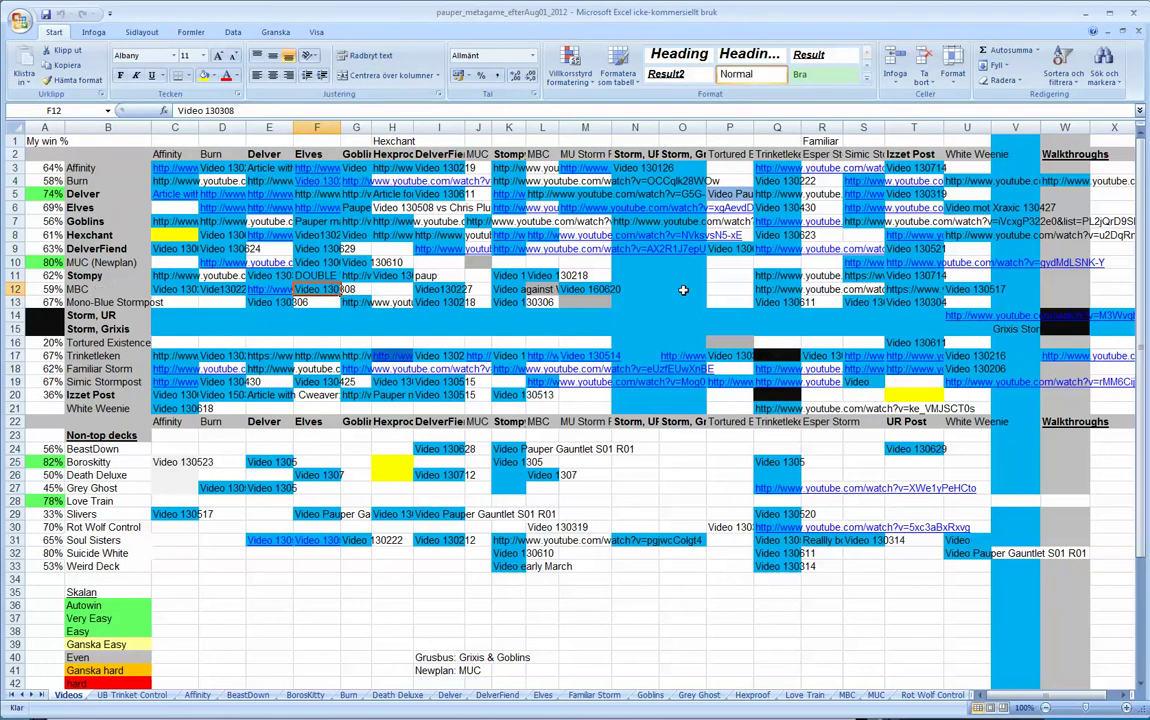
{"action": "left_click", "coordinate": [745, 262]}
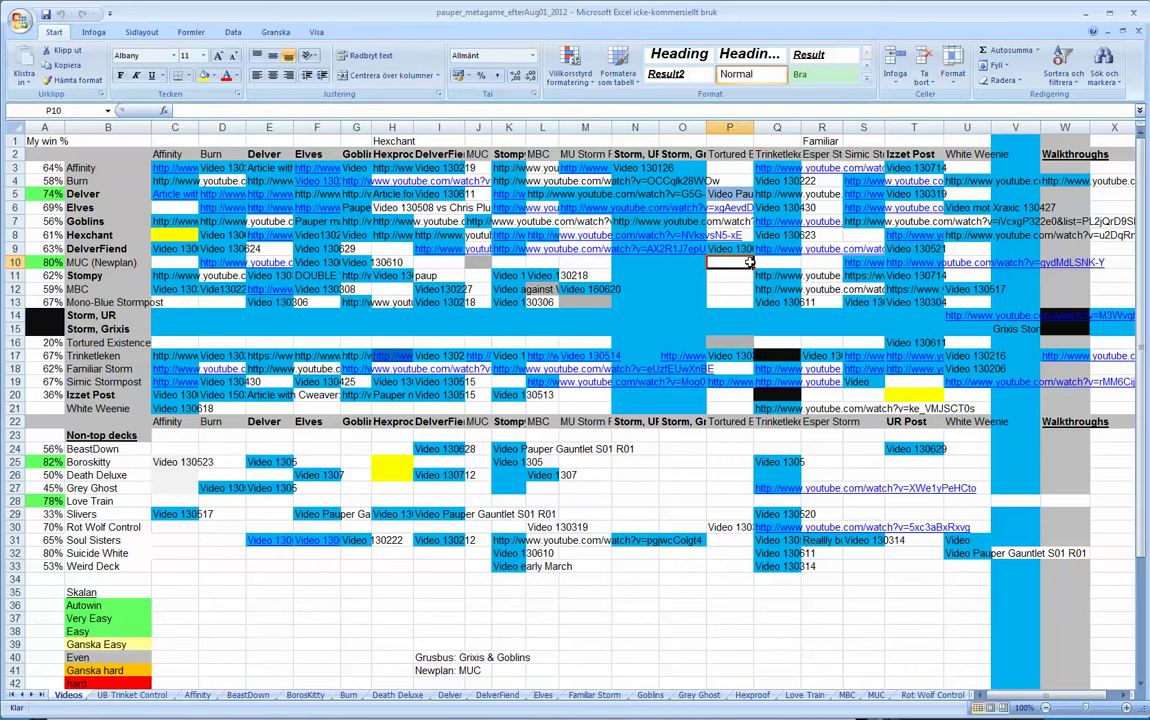
{"action": "key", "text": "Left"}
{"action": "key", "text": "Left"}
{"action": "key", "text": "Left"}
{"action": "key", "text": "Left"}
{"action": "key", "text": "Left"}
{"action": "key", "text": "Left"}
{"action": "key", "text": "Left"}
{"action": "key", "text": "Left"}
{"action": "key", "text": "Left"}
{"action": "key", "text": "Left"}
{"action": "key", "text": "Left"}
{"action": "key", "text": "Left"}
{"action": "key", "text": "Left"}
{"action": "key", "text": "Left"}
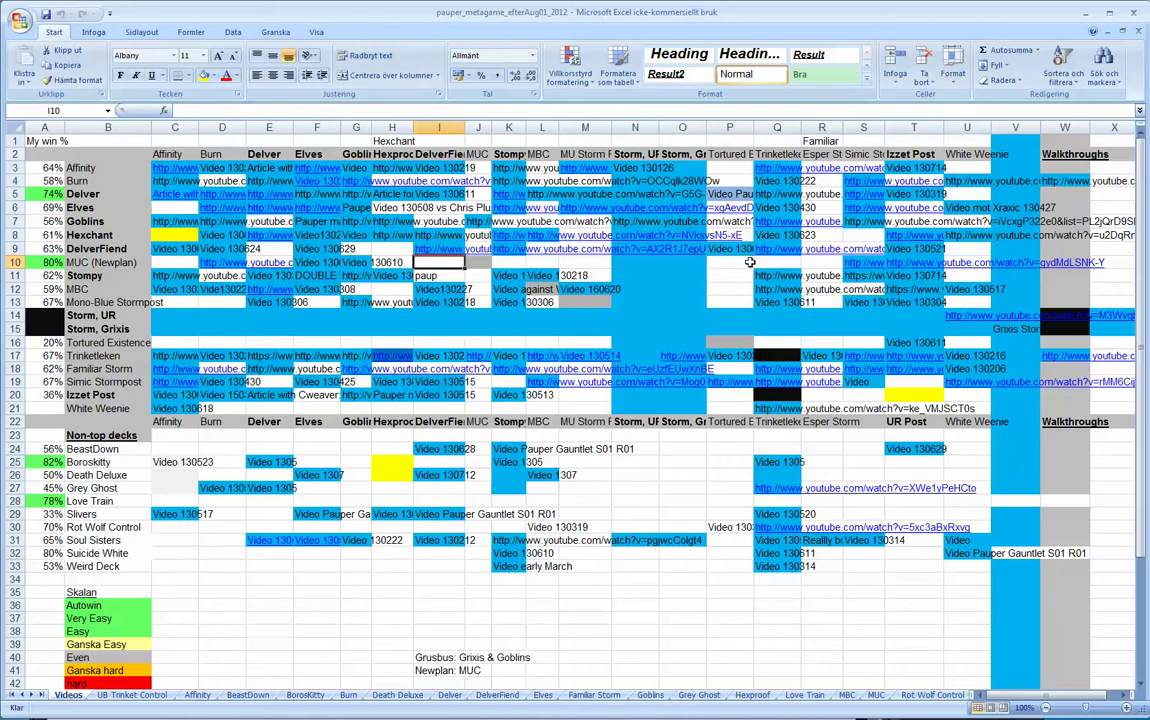
{"action": "key", "text": "Down"}
{"action": "key", "text": "Right"}
{"action": "key", "text": "Right"}
{"action": "key", "text": "Right"}
{"action": "key", "text": "Right"}
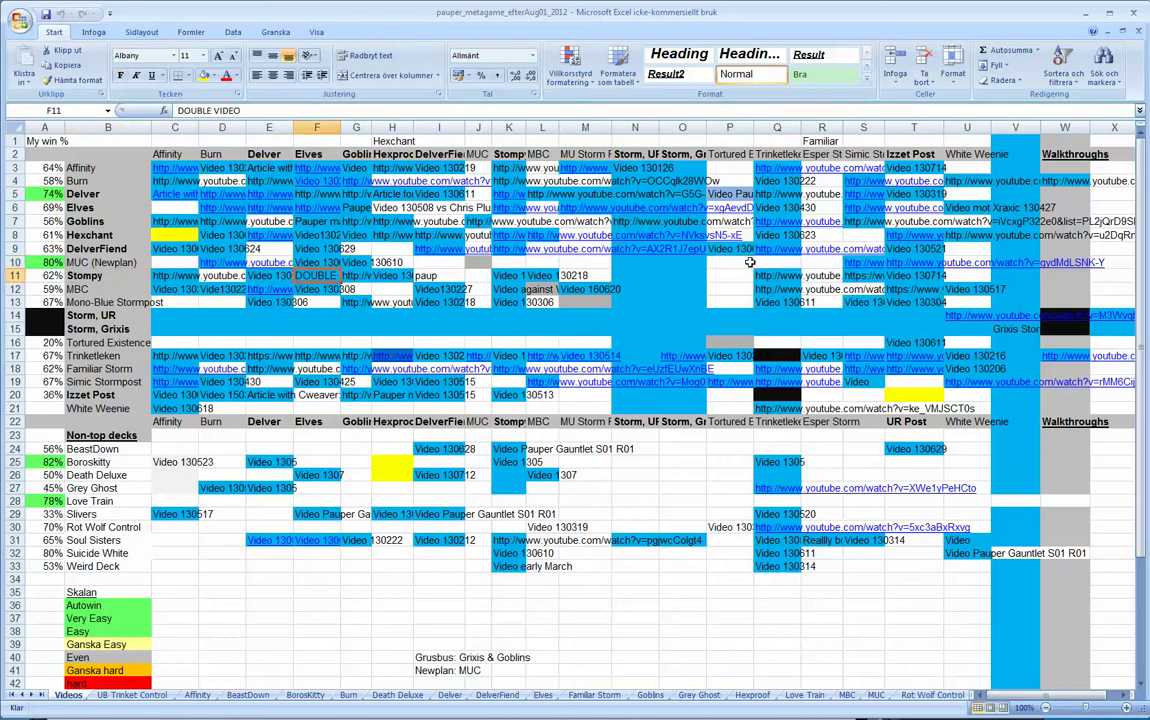
{"action": "key", "text": "Down"}
{"action": "key", "text": "Down"}
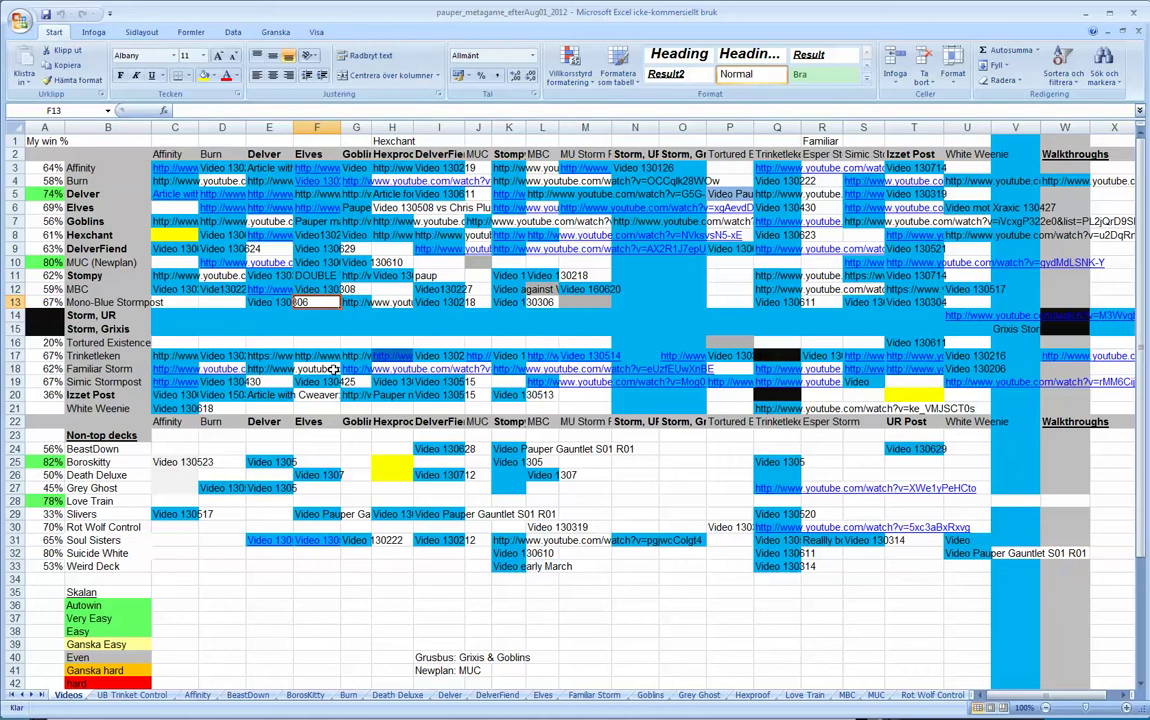
Look through the non-top deck names from BeastDown down to Suicide White.
{"action": "left_click", "coordinate": [157, 451]}
{"action": "key", "text": "Left"}
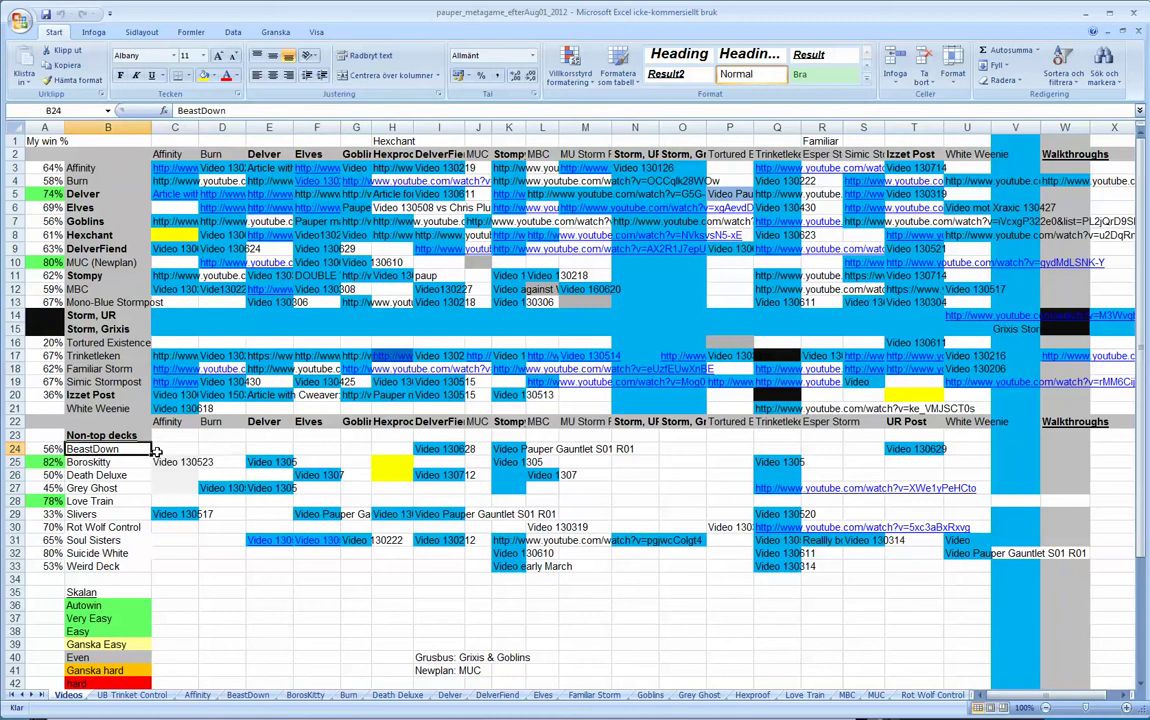
{"action": "key", "text": "Down"}
{"action": "key", "text": "Down"}
{"action": "key", "text": "Down"}
{"action": "key", "text": "Down"}
{"action": "key", "text": "Down"}
{"action": "key", "text": "Down"}
{"action": "key", "text": "Down"}
{"action": "key", "text": "Down"}
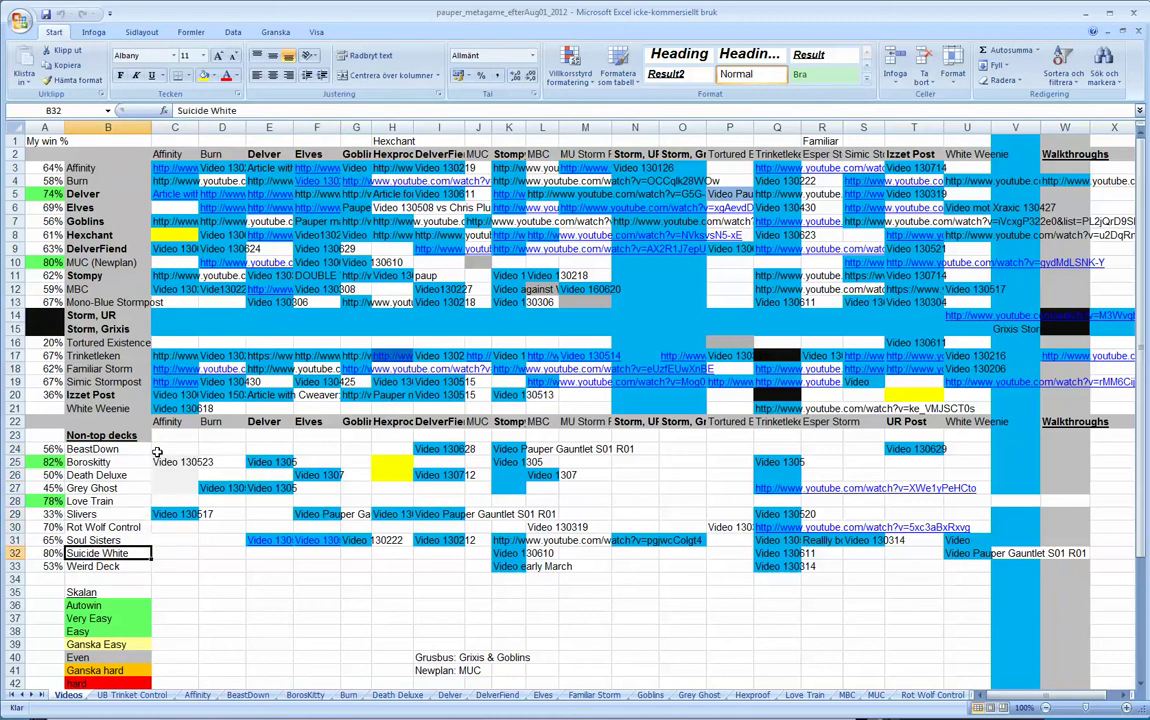
Go back up through the deck name column from Suicide White to the top of the Videos sheet.
{"action": "key", "text": "Up"}
{"action": "key", "text": "Up"}
{"action": "key", "text": "Up"}
{"action": "key", "text": "Up"}
{"action": "key", "text": "Up"}
{"action": "key", "text": "Up"}
{"action": "key", "text": "Up"}
{"action": "key", "text": "Up"}
{"action": "key", "text": "Up"}
{"action": "key", "text": "Up"}
{"action": "key", "text": "Up"}
{"action": "key", "text": "Up"}
{"action": "key", "text": "Up"}
{"action": "key", "text": "Up"}
{"action": "key", "text": "Up"}
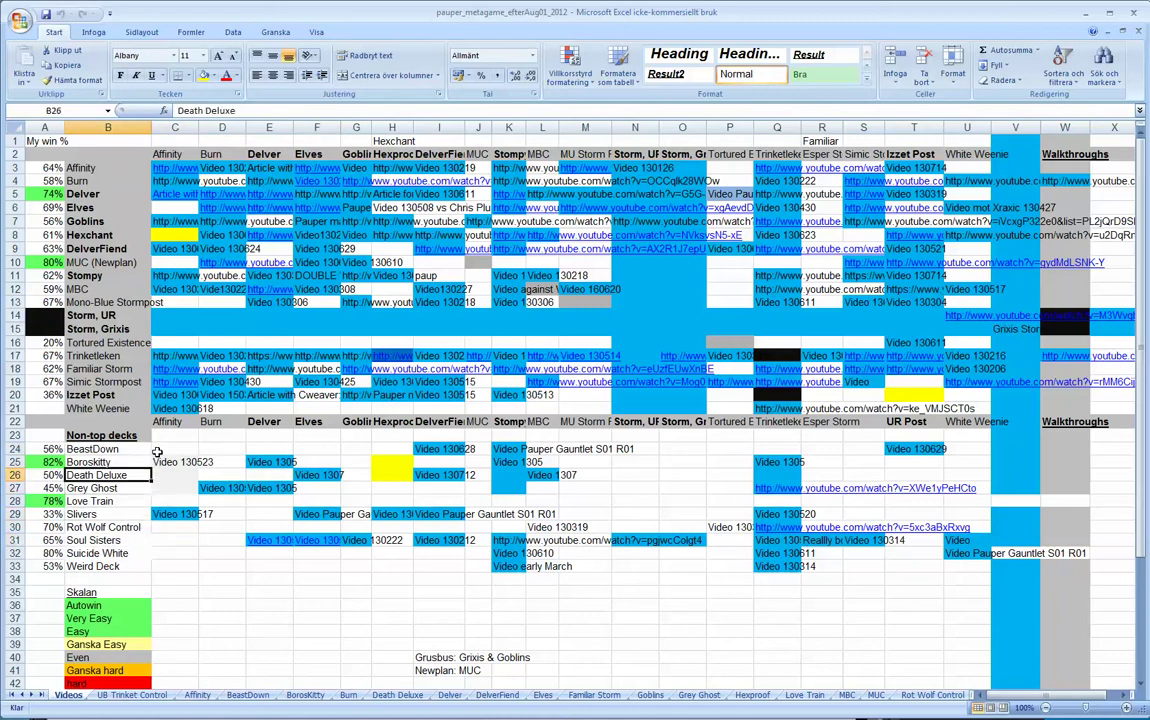
{"action": "key", "text": "Up"}
{"action": "key", "text": "Up"}
{"action": "key", "text": "Up"}
{"action": "key", "text": "Up"}
{"action": "key", "text": "Up"}
{"action": "key", "text": "Up"}
{"action": "key", "text": "Up"}
{"action": "key", "text": "Up"}
{"action": "key", "text": "Up"}
{"action": "key", "text": "Up"}
{"action": "key", "text": "Up"}
{"action": "key", "text": "Up"}
{"action": "key", "text": "Up"}
{"action": "key", "text": "Up"}
{"action": "key", "text": "Up"}
{"action": "key", "text": "Up"}
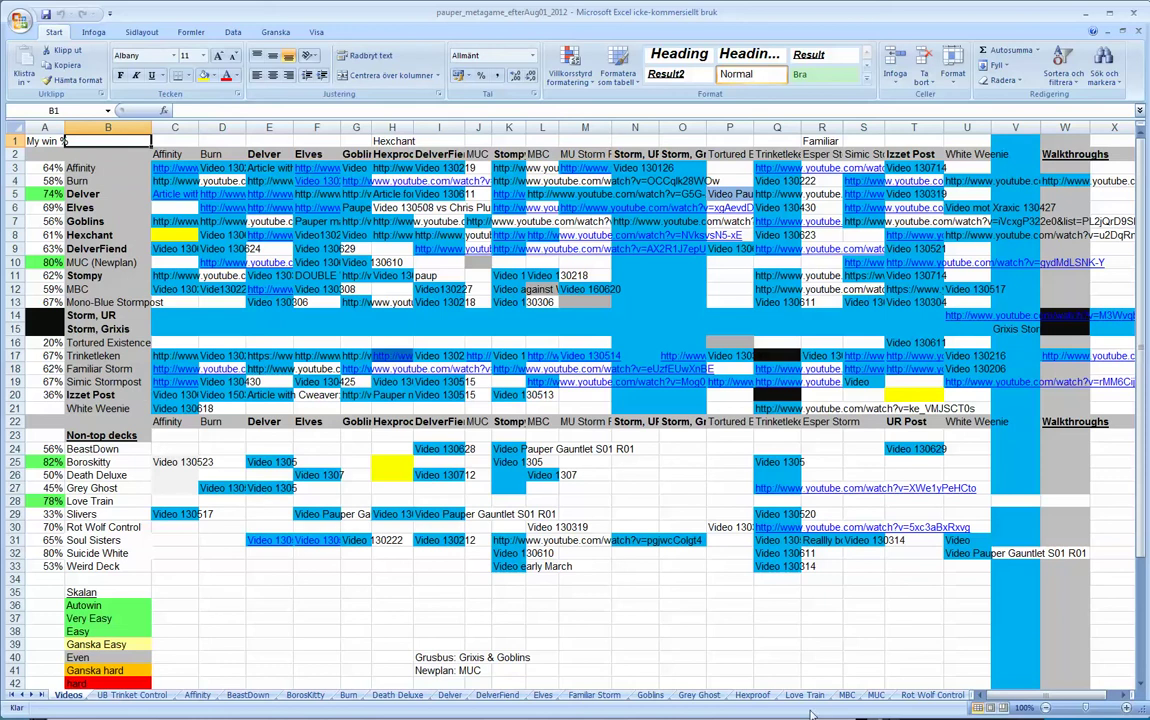
View the match records on the MUC sheet and return to the Videos overview.
{"action": "right_click", "coordinate": [889, 697]}
{"action": "left_click", "coordinate": [886, 578]}
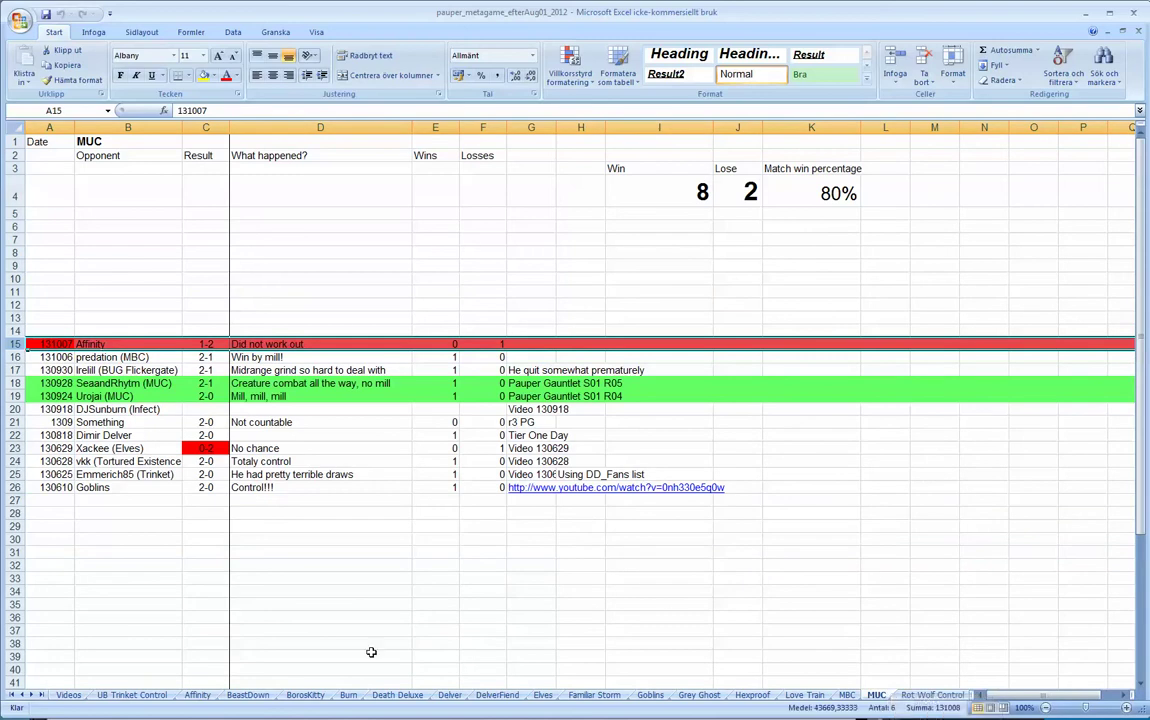
{"action": "left_click", "coordinate": [70, 695]}
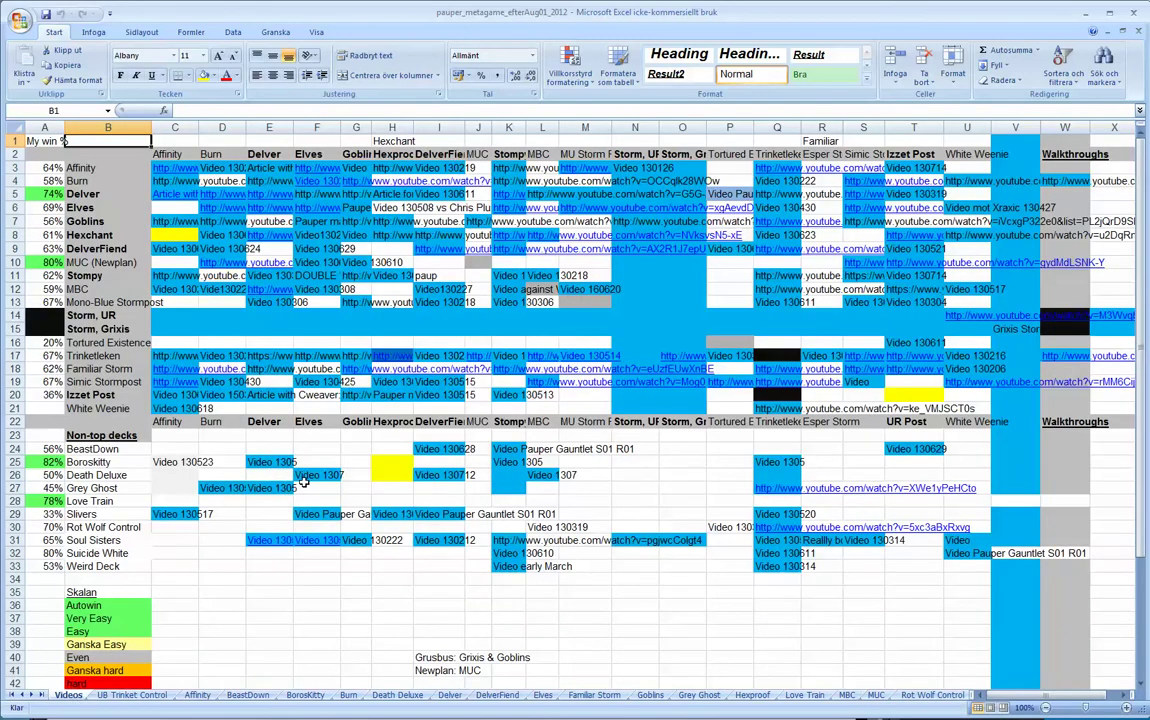
{"action": "left_click", "coordinate": [208, 552]}
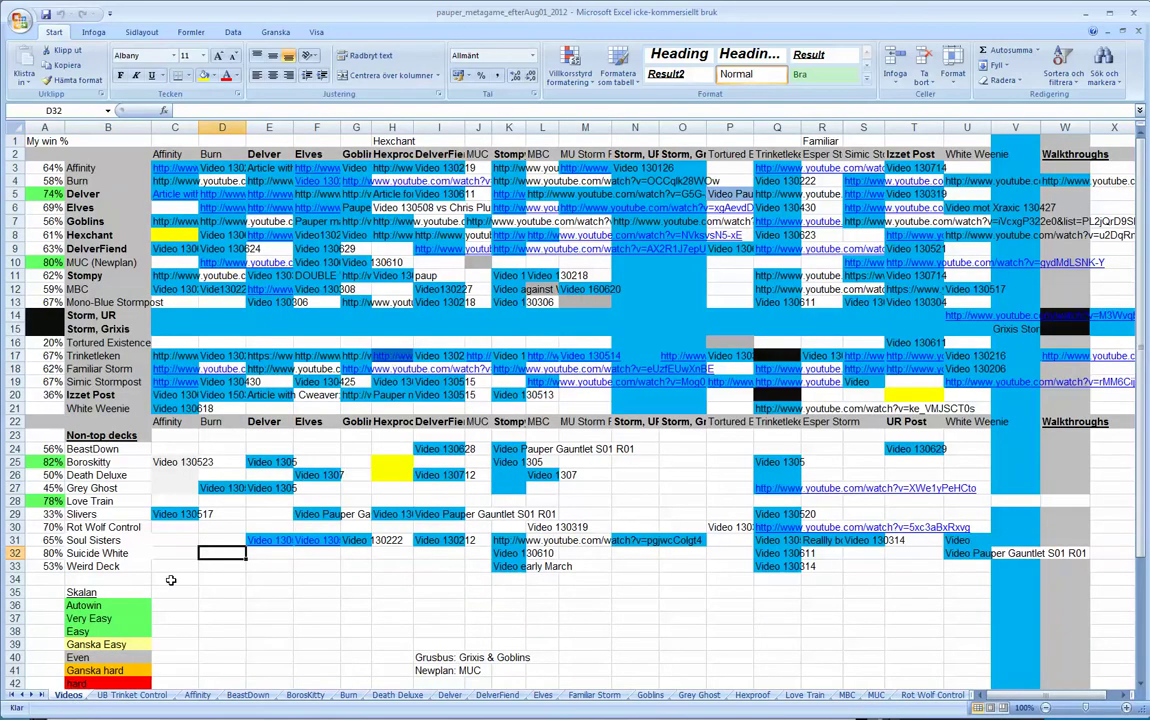
Review the win percentages in column A from Soul Sisters up to Affinity.
{"action": "left_click", "coordinate": [50, 538]}
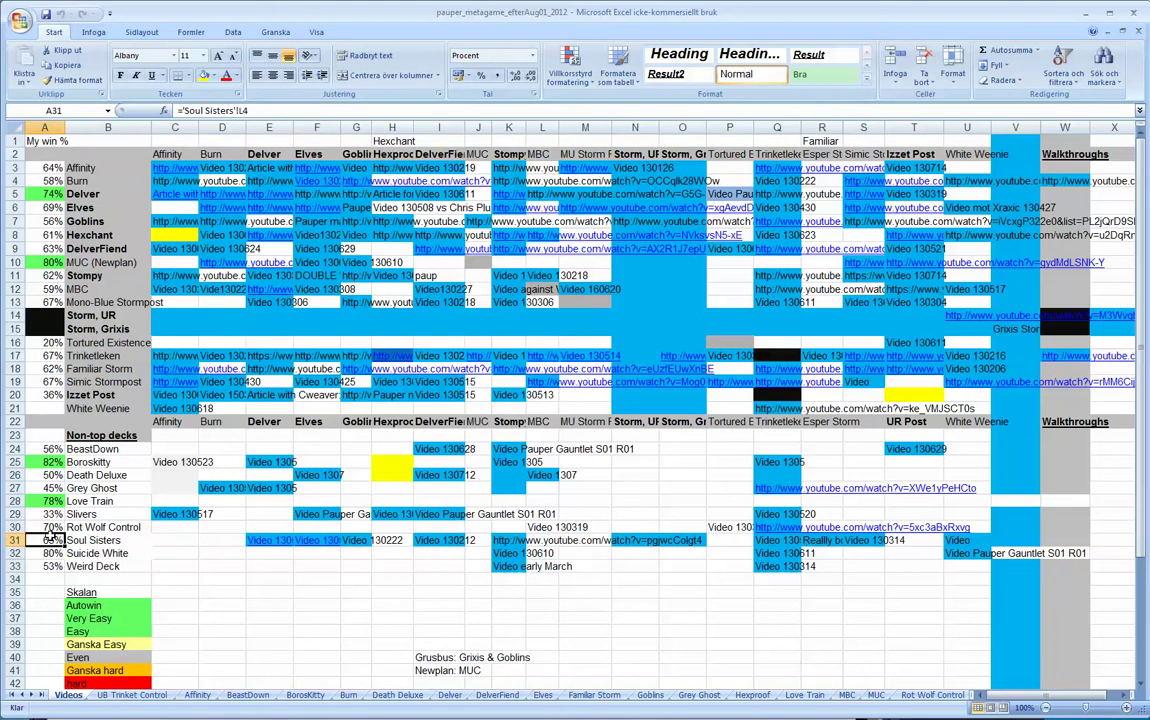
{"action": "key", "text": "Up"}
{"action": "key", "text": "Up"}
{"action": "key", "text": "Up"}
{"action": "key", "text": "Up"}
{"action": "key", "text": "Up"}
{"action": "key", "text": "Up"}
{"action": "key", "text": "Up"}
{"action": "key", "text": "Up"}
{"action": "key", "text": "Up"}
{"action": "key", "text": "Up"}
{"action": "key", "text": "Up"}
{"action": "key", "text": "Up"}
{"action": "key", "text": "Up"}
{"action": "key", "text": "Up"}
{"action": "key", "text": "Up"}
{"action": "key", "text": "Up"}
{"action": "key", "text": "Up"}
{"action": "key", "text": "Up"}
{"action": "key", "text": "Up"}
{"action": "key", "text": "Up"}
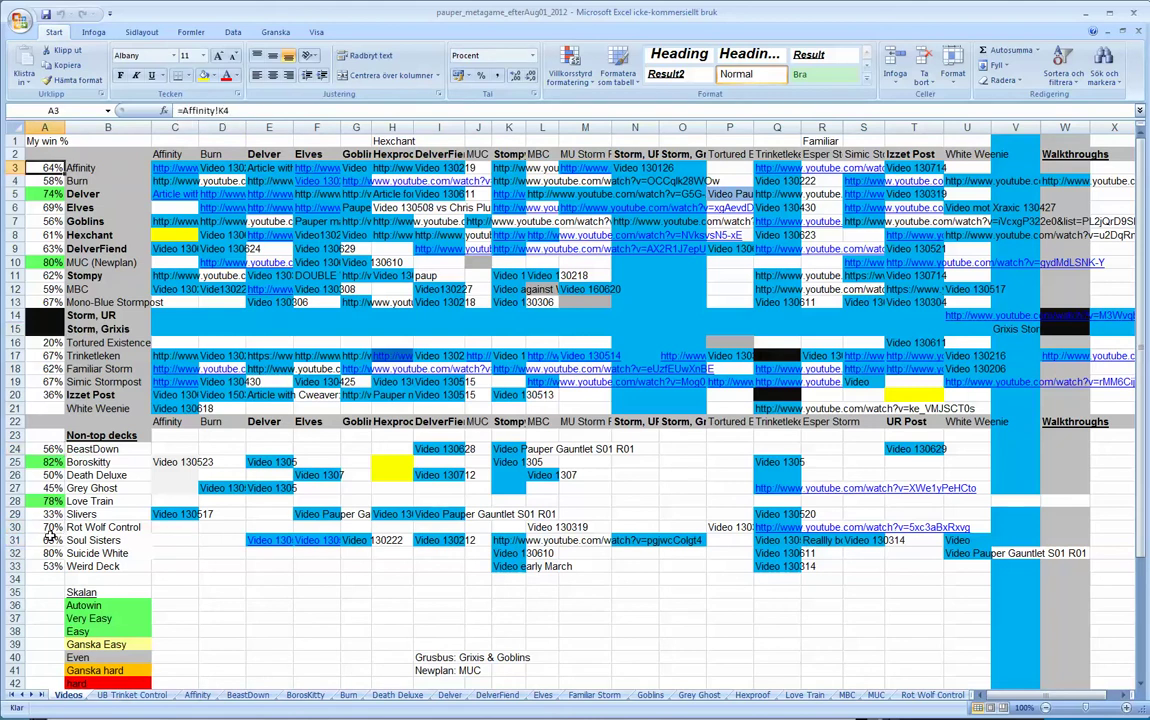
Compare the win percentages of the top decks from Affinity down to Stompy, including Delver and MUC.
{"action": "key", "text": "Down"}
{"action": "key", "text": "Down"}
{"action": "key", "text": "Down"}
{"action": "key", "text": "Down"}
{"action": "key", "text": "Down"}
{"action": "key", "text": "Down"}
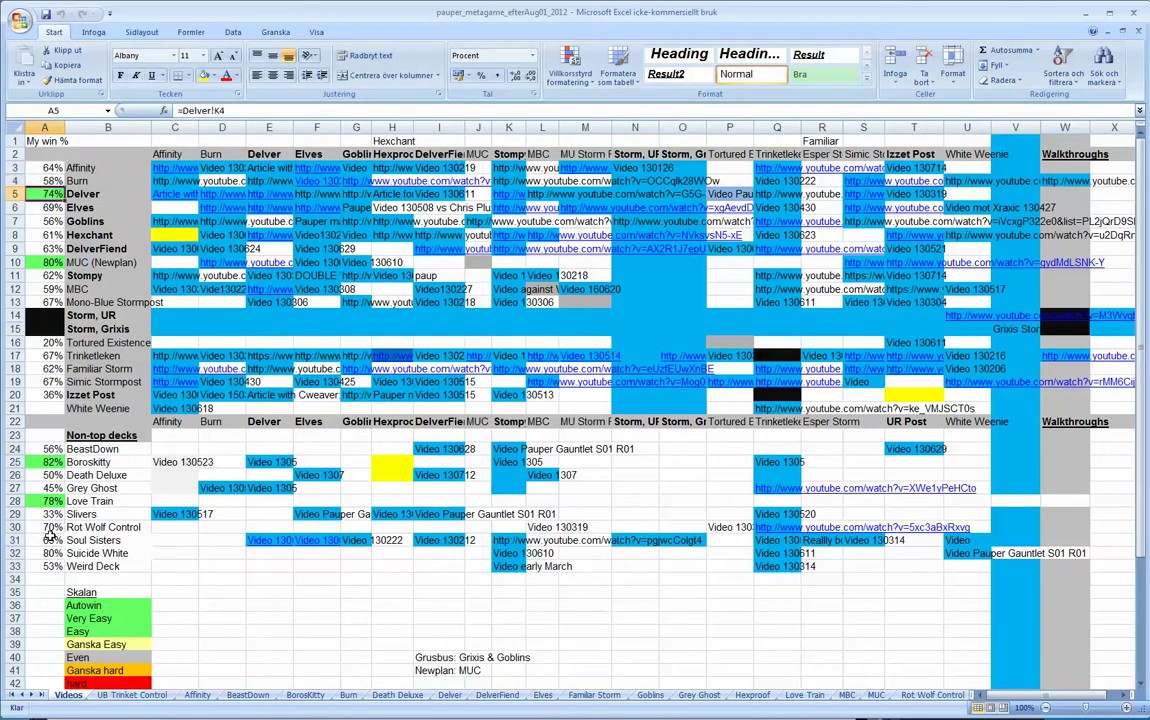
{"action": "key", "text": "Up"}
{"action": "key", "text": "Up"}
{"action": "key", "text": "Up"}
{"action": "key", "text": "Up"}
{"action": "key", "text": "Down"}
{"action": "key", "text": "Down"}
{"action": "key", "text": "Down"}
{"action": "key", "text": "Down"}
{"action": "key", "text": "Down"}
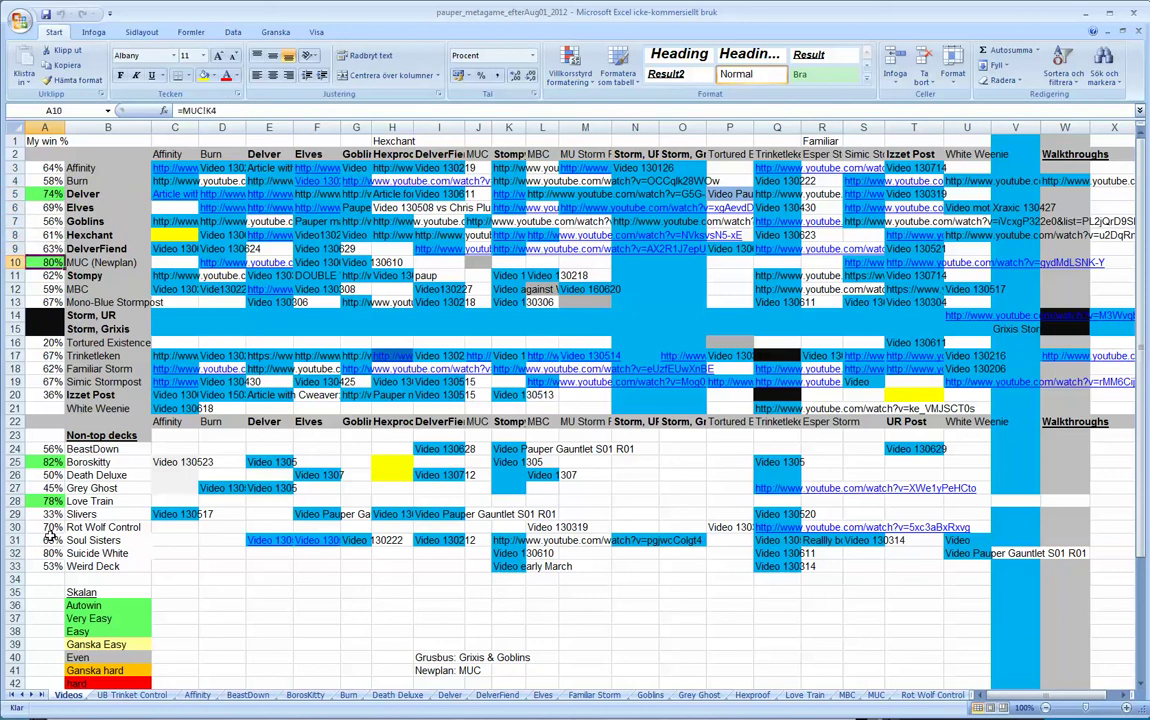
{"action": "key", "text": "Up"}
{"action": "key", "text": "Up"}
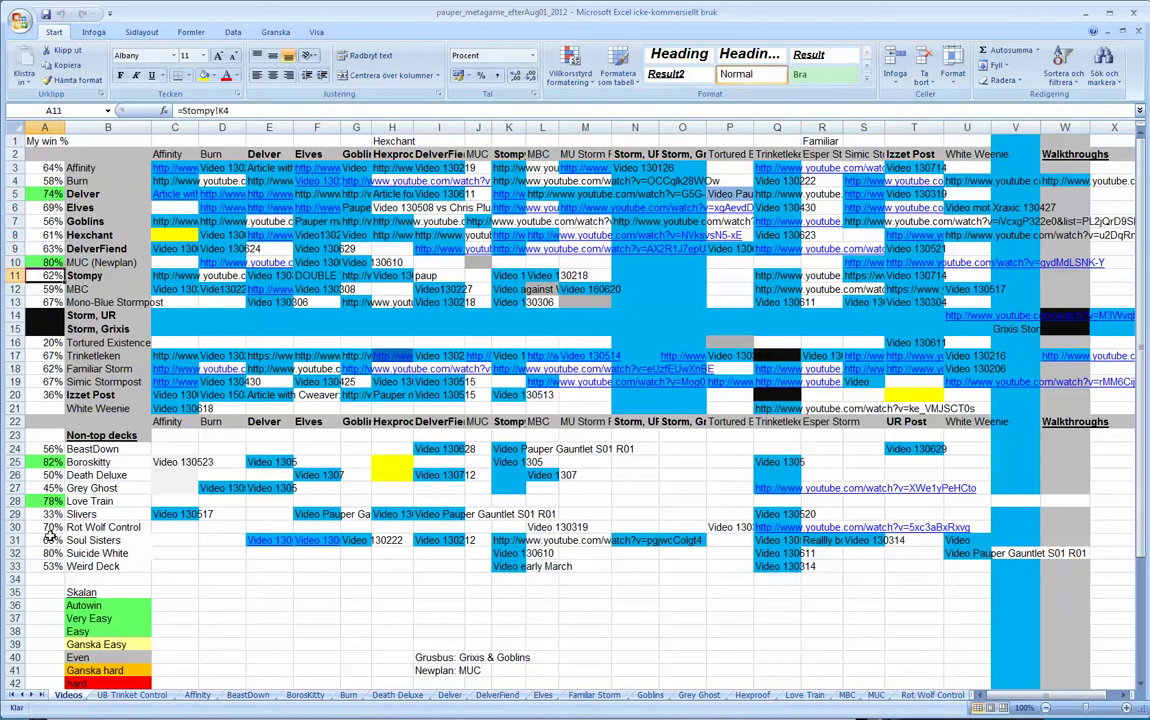
Review the win percentages from Stompy down to Familiar Storm, ending on the Trinketleken deck.
{"action": "key", "text": "Down"}
{"action": "key", "text": "Down"}
{"action": "key", "text": "Down"}
{"action": "key", "text": "Down"}
{"action": "key", "text": "Down"}
{"action": "key", "text": "Down"}
{"action": "key", "text": "Down"}
{"action": "key", "text": "Down"}
{"action": "key", "text": "Down"}
{"action": "key", "text": "Down"}
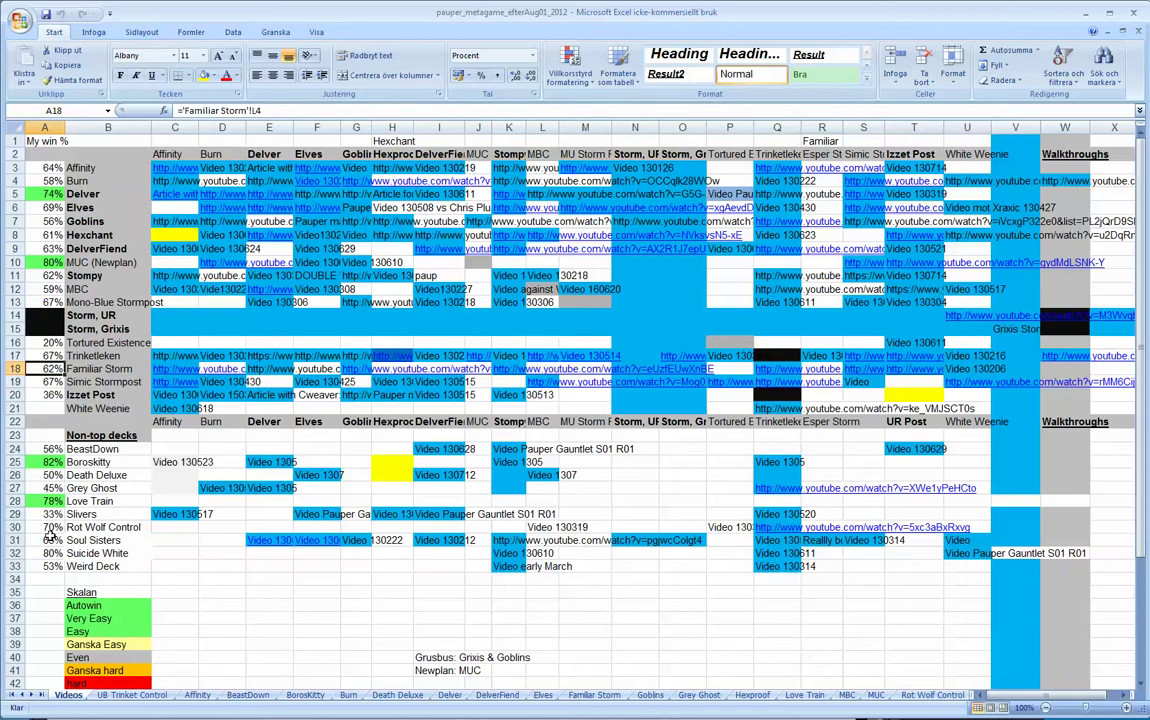
{"action": "key", "text": "Up"}
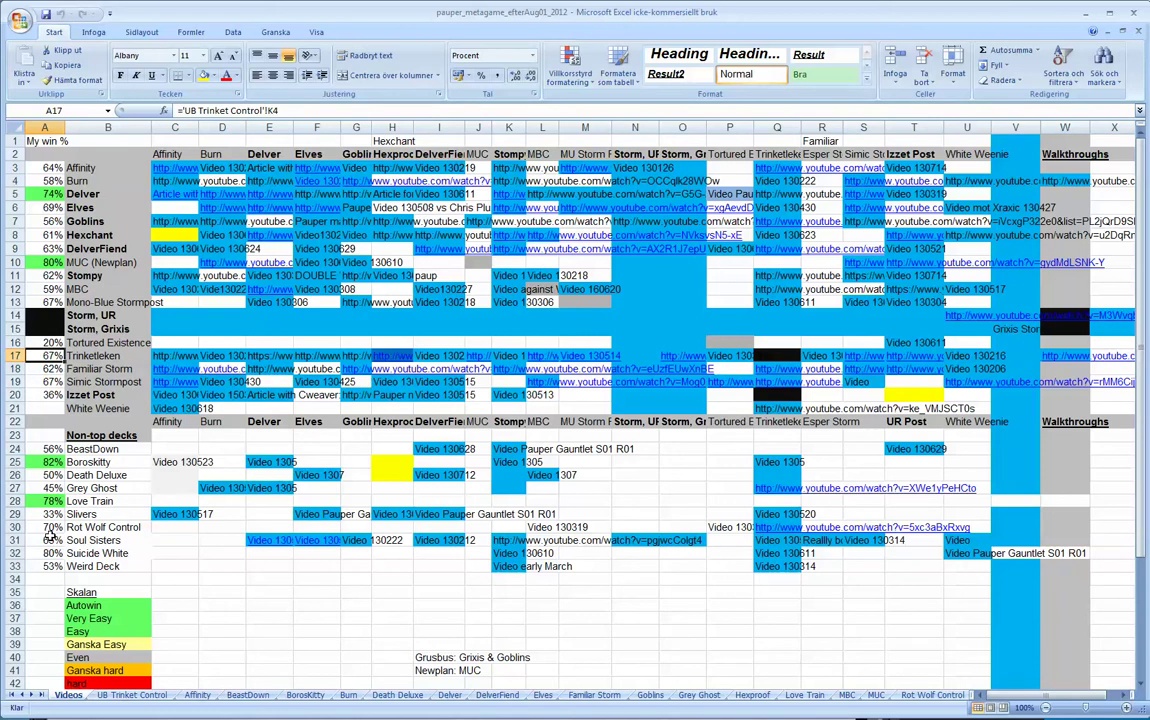
Check the win percentages of the remaining decks, including Izzet Post, Love Train and Suicide White.
{"action": "key", "text": "Down"}
{"action": "key", "text": "Down"}
{"action": "key", "text": "Down"}
{"action": "key", "text": "Down"}
{"action": "key", "text": "Down"}
{"action": "key", "text": "Down"}
{"action": "key", "text": "Down"}
{"action": "key", "text": "Down"}
{"action": "key", "text": "Down"}
{"action": "key", "text": "Down"}
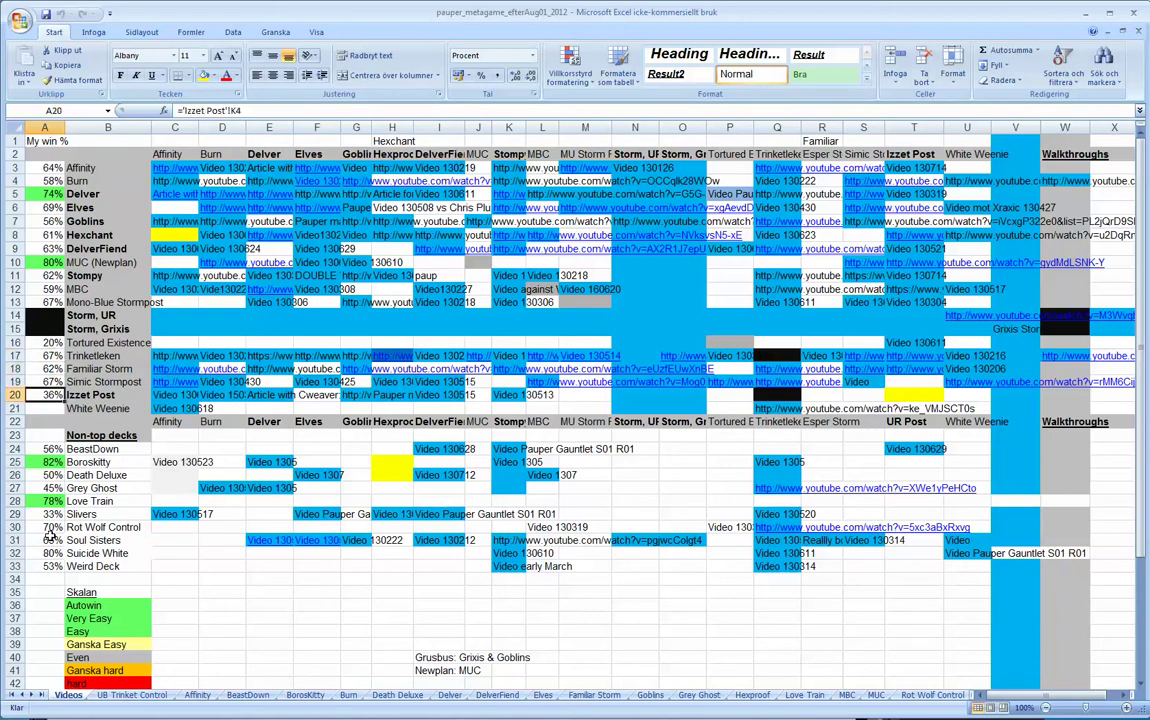
{"action": "key", "text": "Down"}
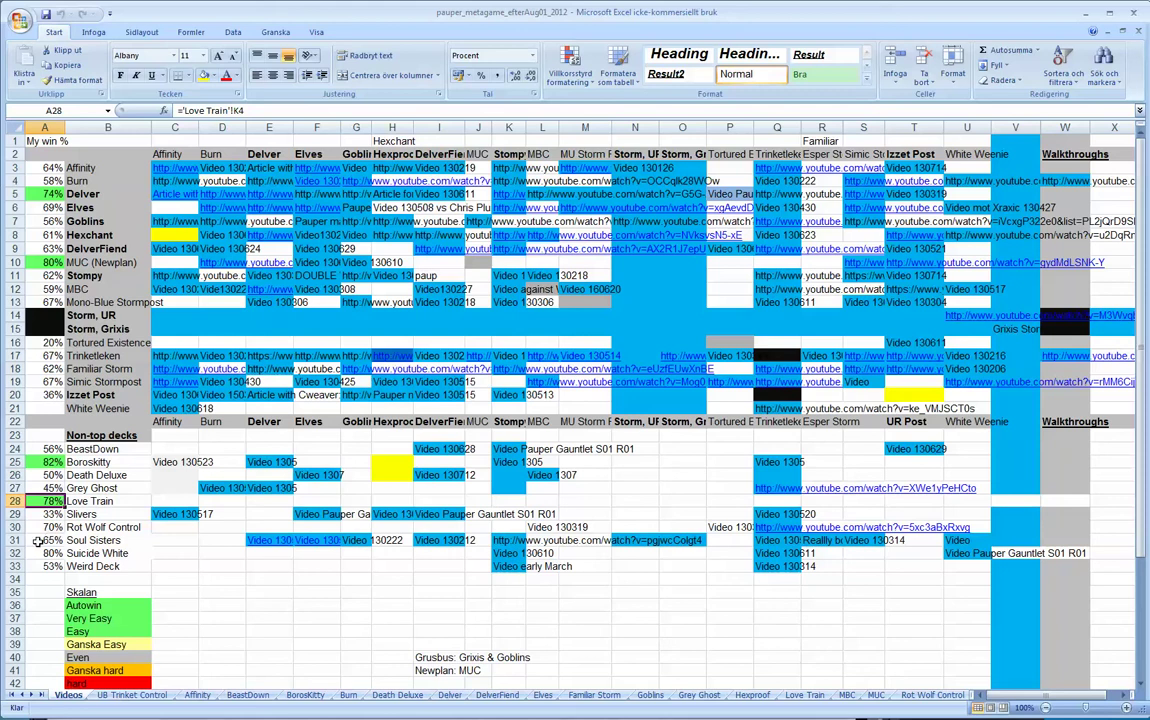
{"action": "left_click", "coordinate": [51, 552]}
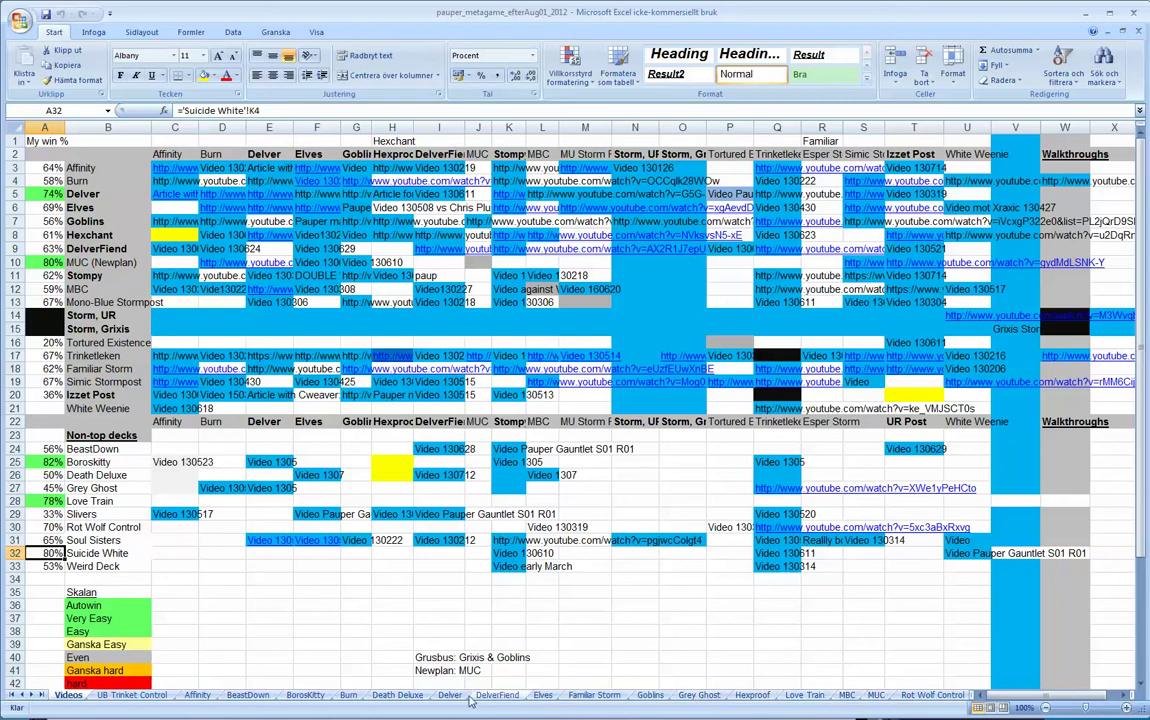
Browse forward through the workbook's deck sheets as far as White Weenie and Fortfarande i Blocket.
{"action": "left_click", "coordinate": [33, 696]}
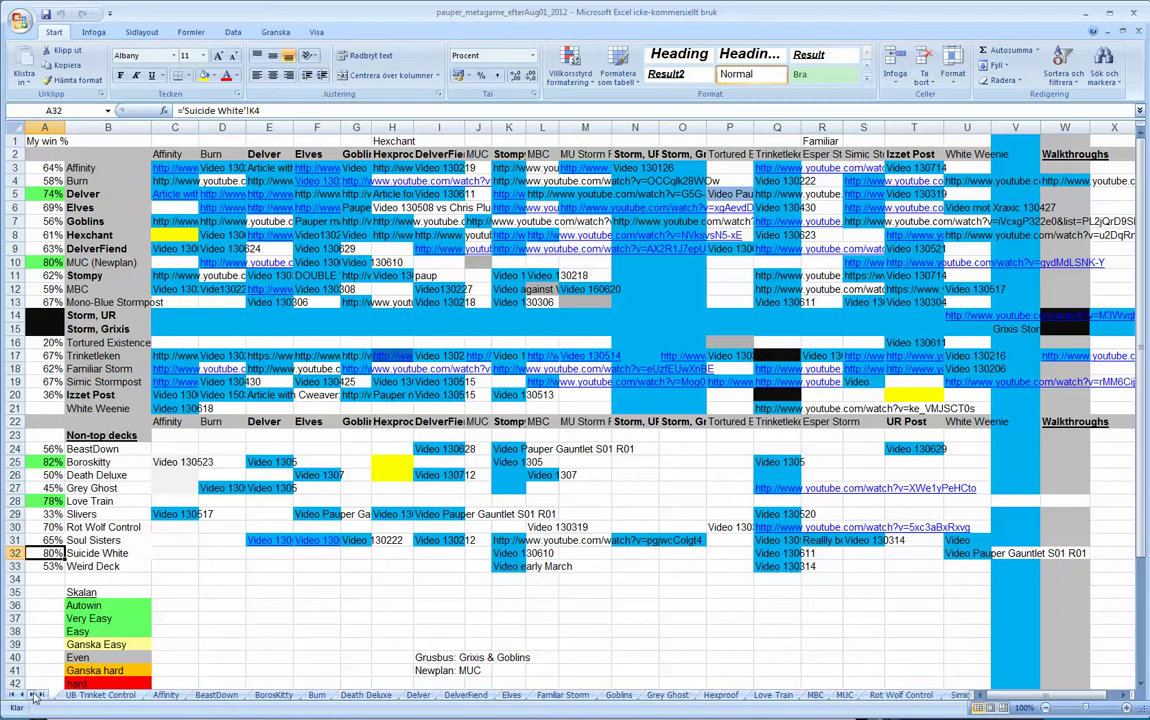
{"action": "left_click", "coordinate": [33, 696]}
{"action": "left_click", "coordinate": [33, 696]}
{"action": "left_click", "coordinate": [33, 696]}
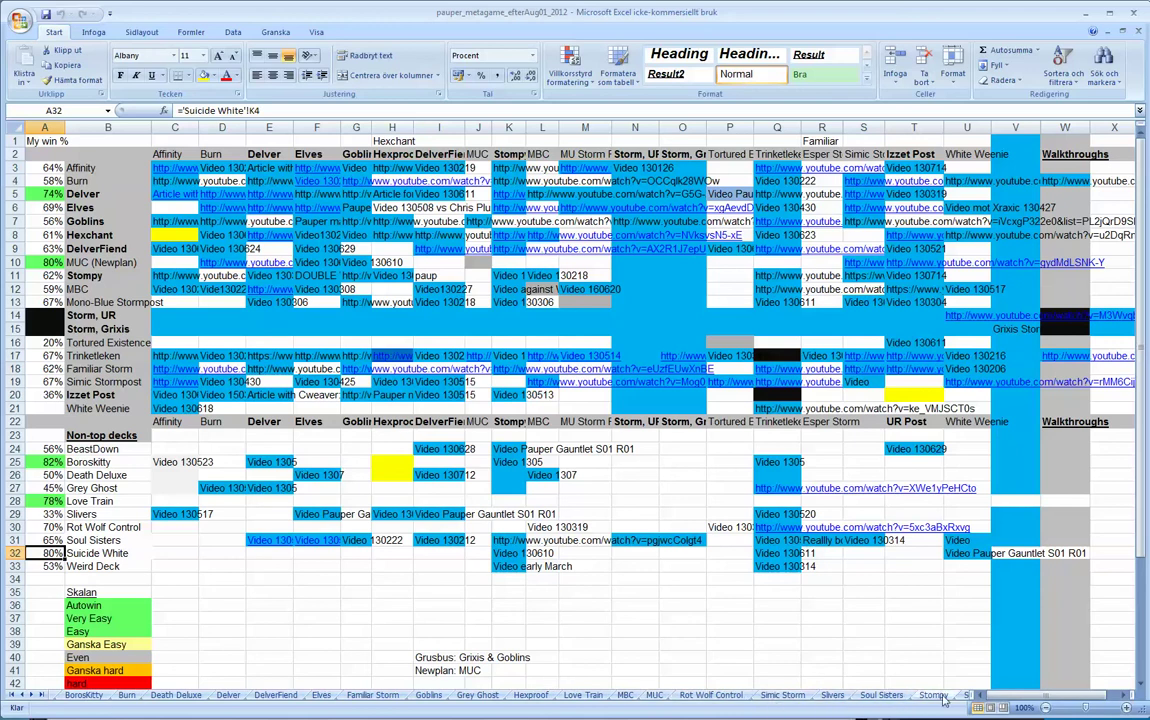
{"action": "left_click", "coordinate": [33, 696]}
{"action": "left_click", "coordinate": [33, 696]}
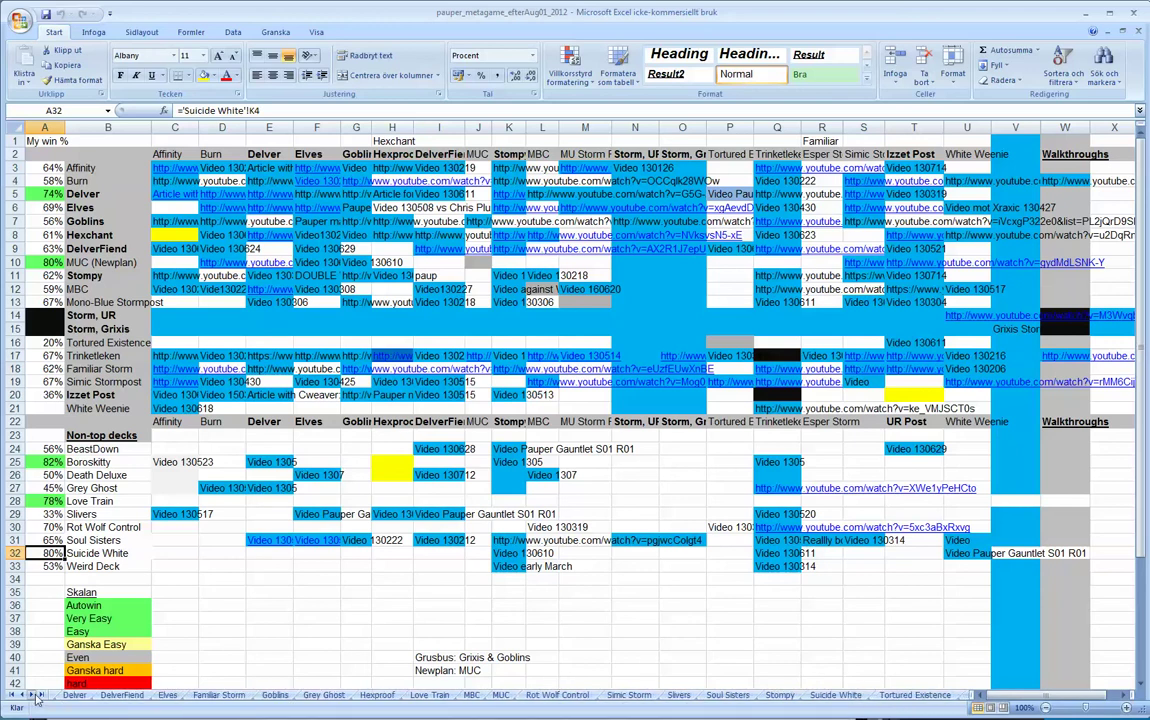
{"action": "left_click", "coordinate": [33, 696]}
{"action": "left_click", "coordinate": [33, 696]}
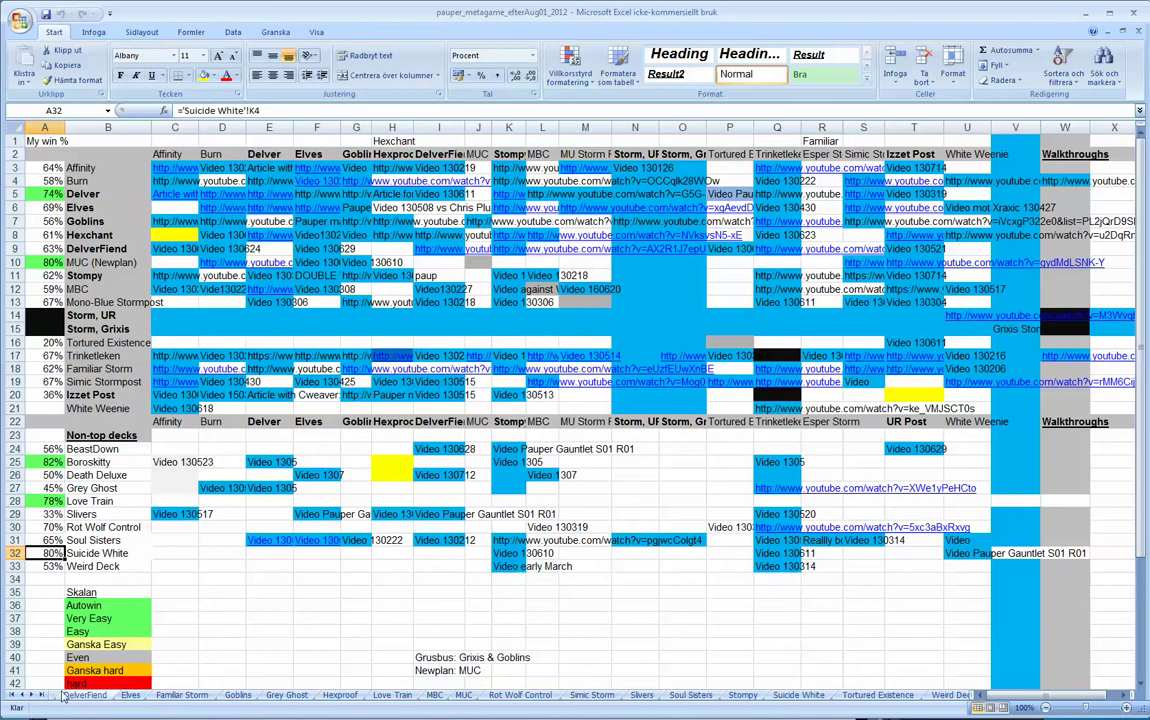
{"action": "left_click", "coordinate": [33, 696]}
{"action": "left_click", "coordinate": [33, 696]}
{"action": "left_click", "coordinate": [33, 696]}
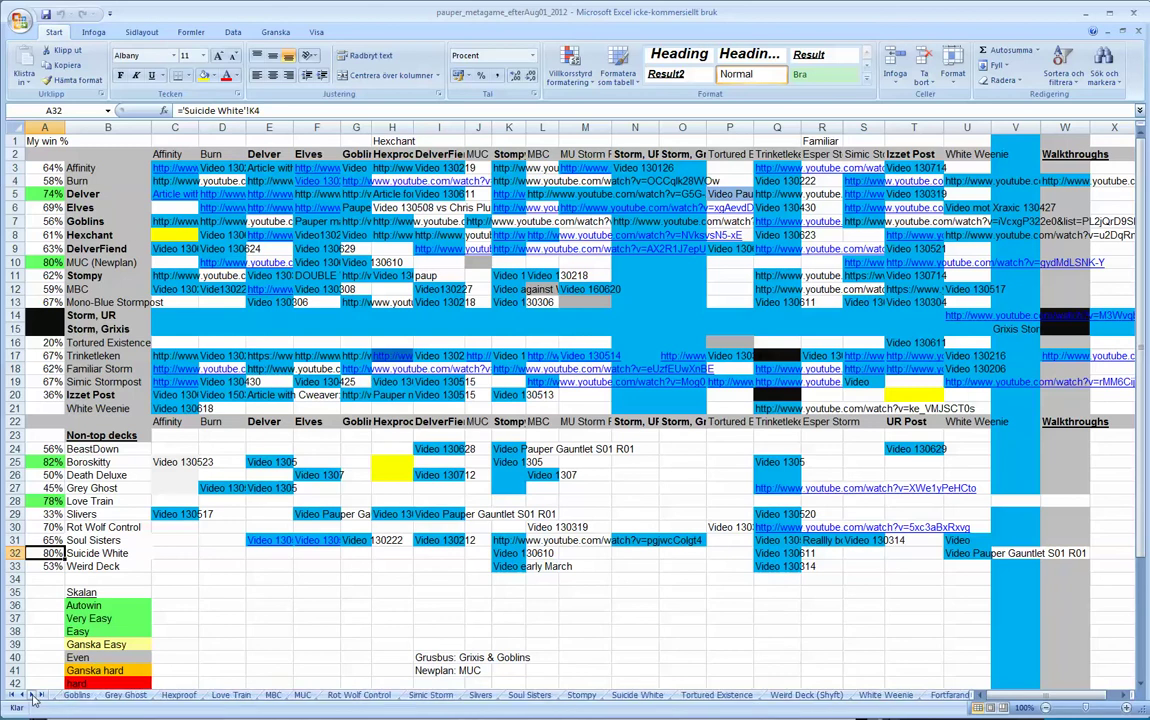
{"action": "left_click", "coordinate": [33, 696]}
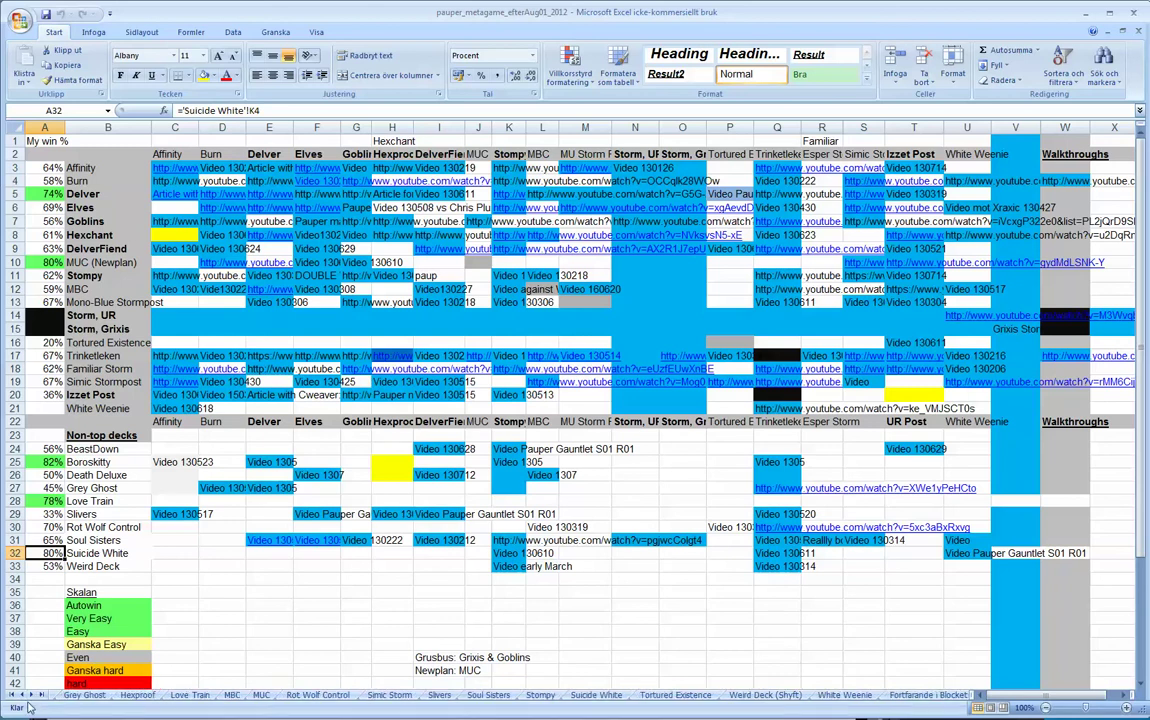
Return to the beginning of the sheet list and open the UB Trinket Control sheet.
{"action": "left_click", "coordinate": [22, 696]}
{"action": "left_click", "coordinate": [22, 696]}
{"action": "left_click", "coordinate": [22, 696]}
{"action": "left_click", "coordinate": [22, 696]}
{"action": "left_click", "coordinate": [22, 696]}
{"action": "left_click", "coordinate": [22, 696]}
{"action": "left_click", "coordinate": [22, 696]}
{"action": "left_click", "coordinate": [22, 696]}
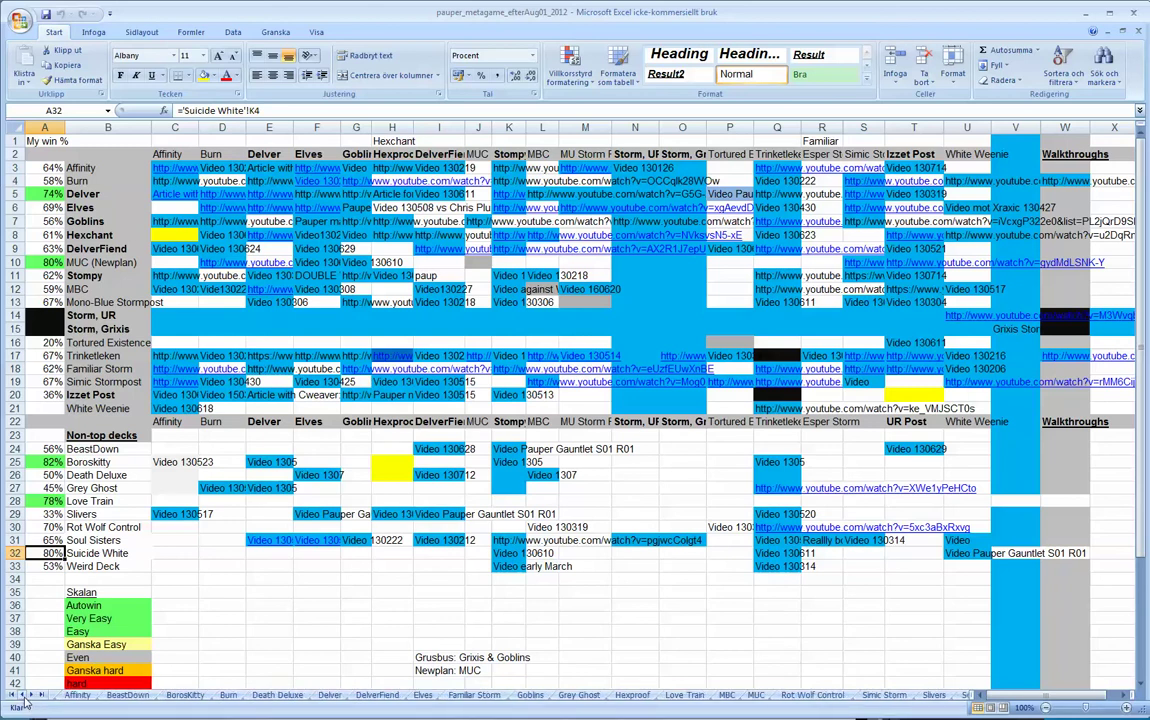
{"action": "left_click", "coordinate": [22, 696]}
{"action": "left_click", "coordinate": [128, 695]}
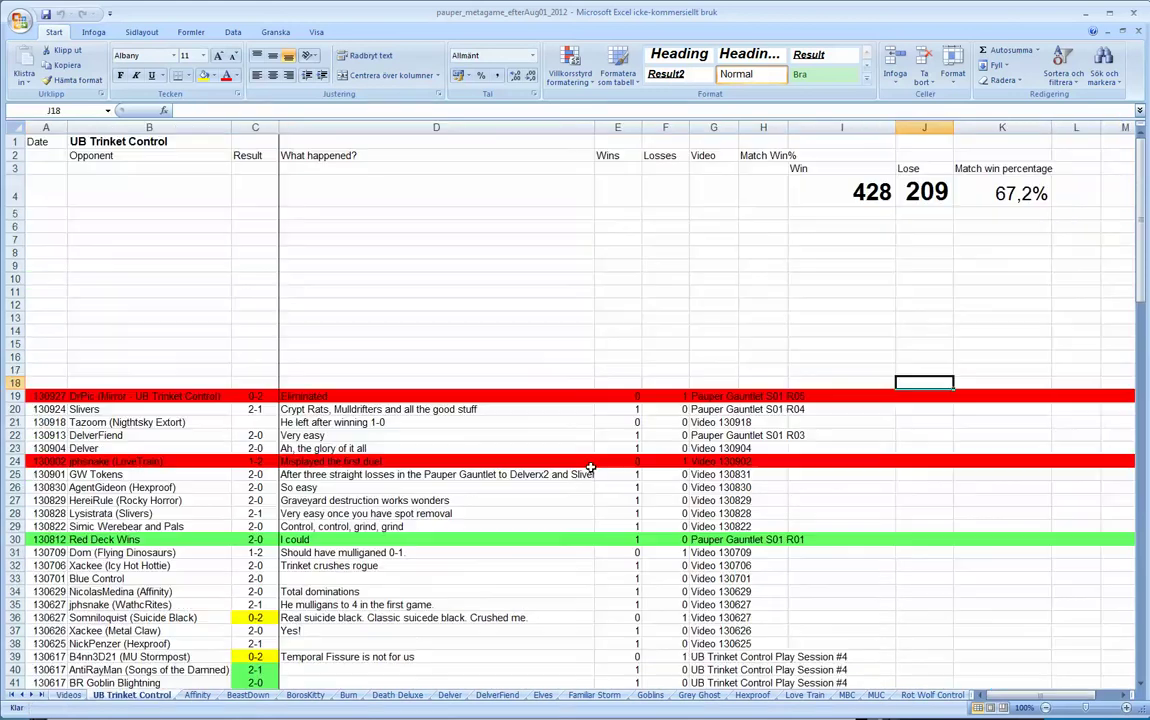
Examine the latest UB Trinket Control match records, from the mirror match in row 19 to the Slivers match.
{"action": "left_click", "coordinate": [458, 330]}
{"action": "left_click", "coordinate": [140, 372]}
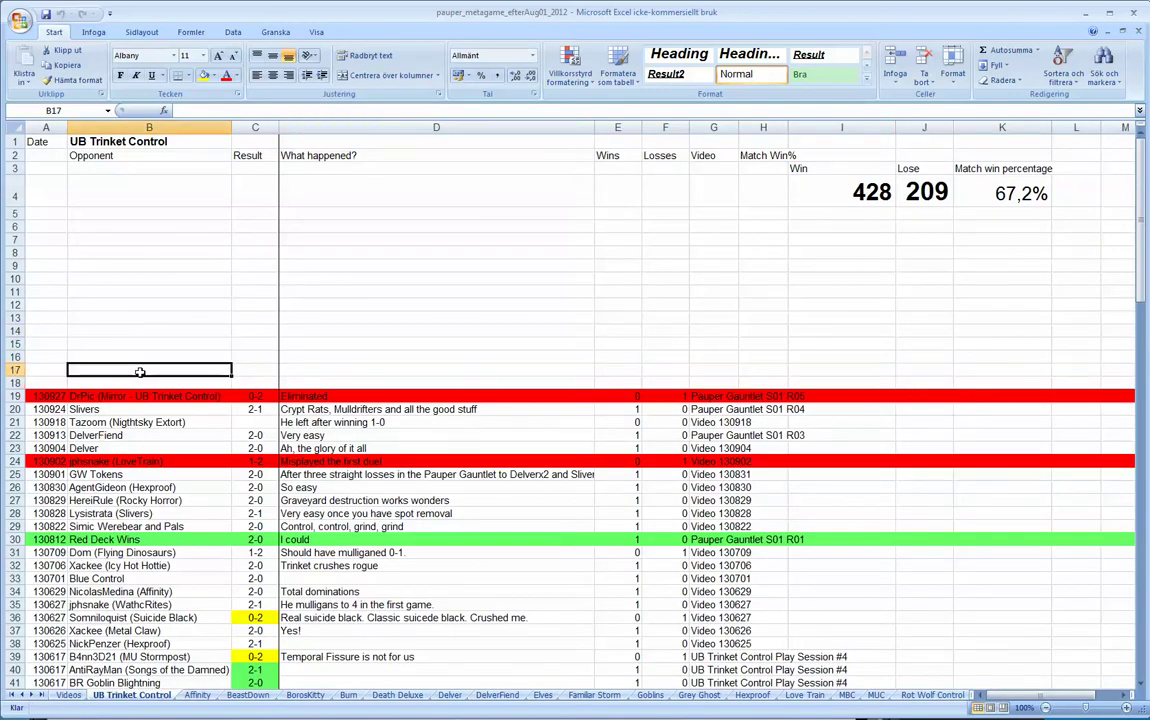
{"action": "key", "text": "Down"}
{"action": "key", "text": "Down"}
{"action": "key", "text": "Left"}
{"action": "key", "text": "Right"}
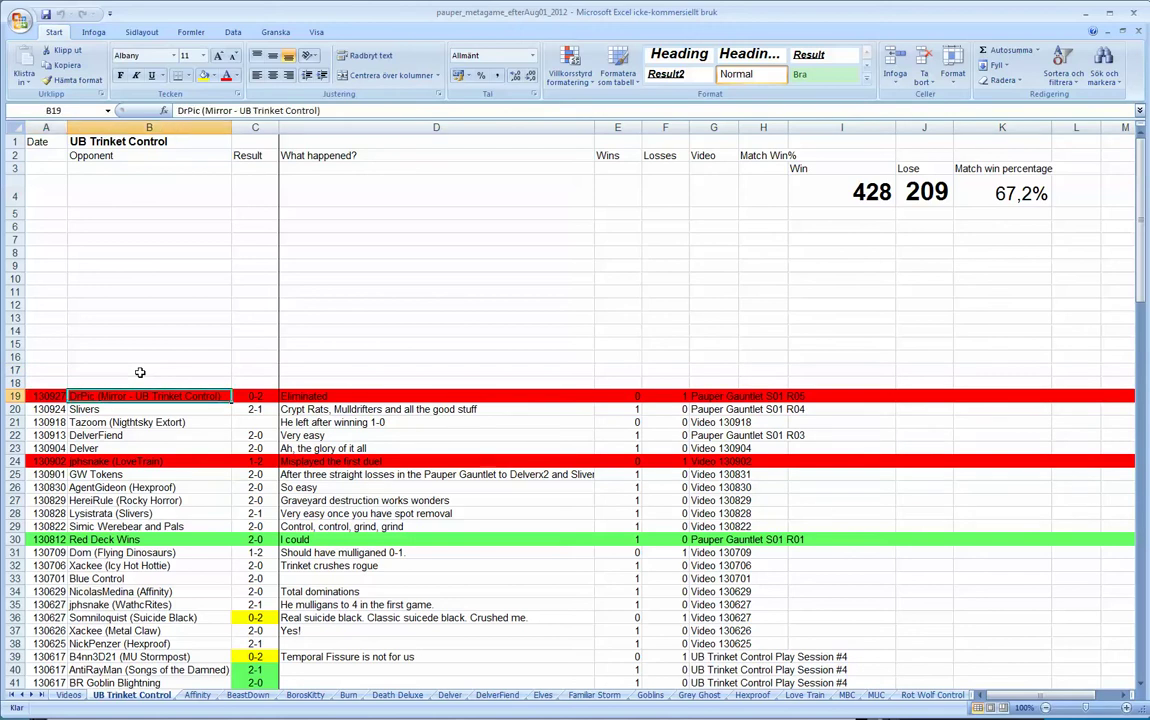
{"action": "key", "text": "Down"}
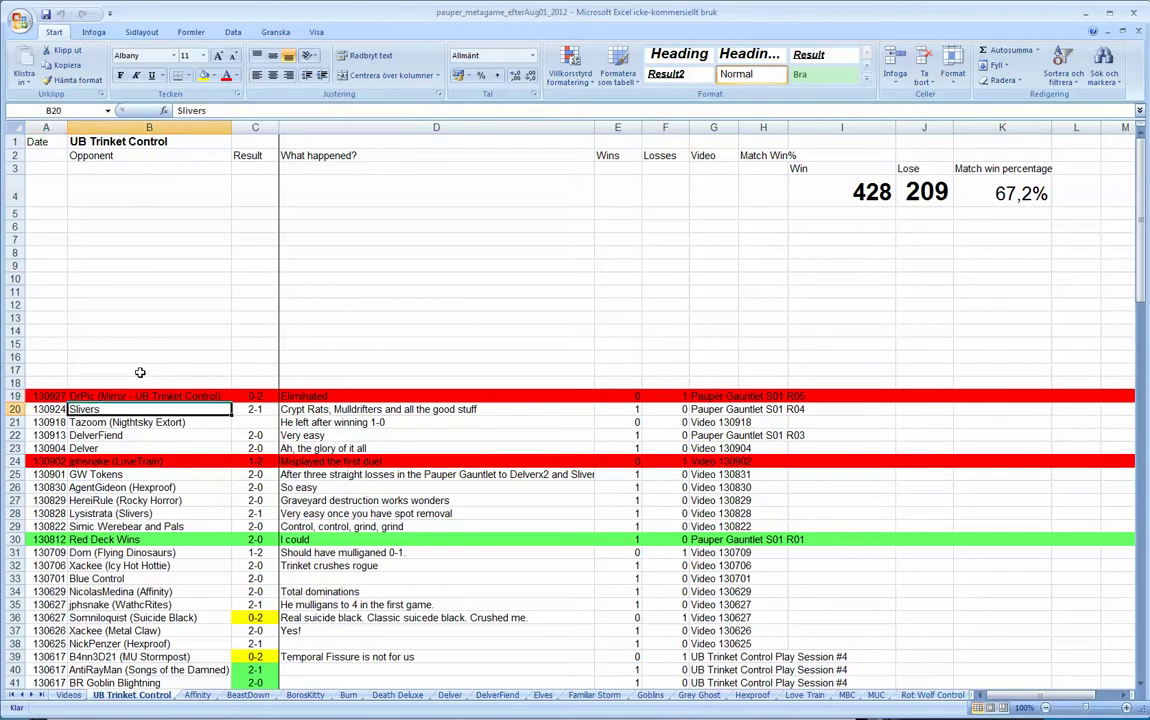
Examine the mirror match record in row 19 across its result, notes, wins, losses and video columns.
{"action": "key", "text": "Up"}
{"action": "key", "text": "Right"}
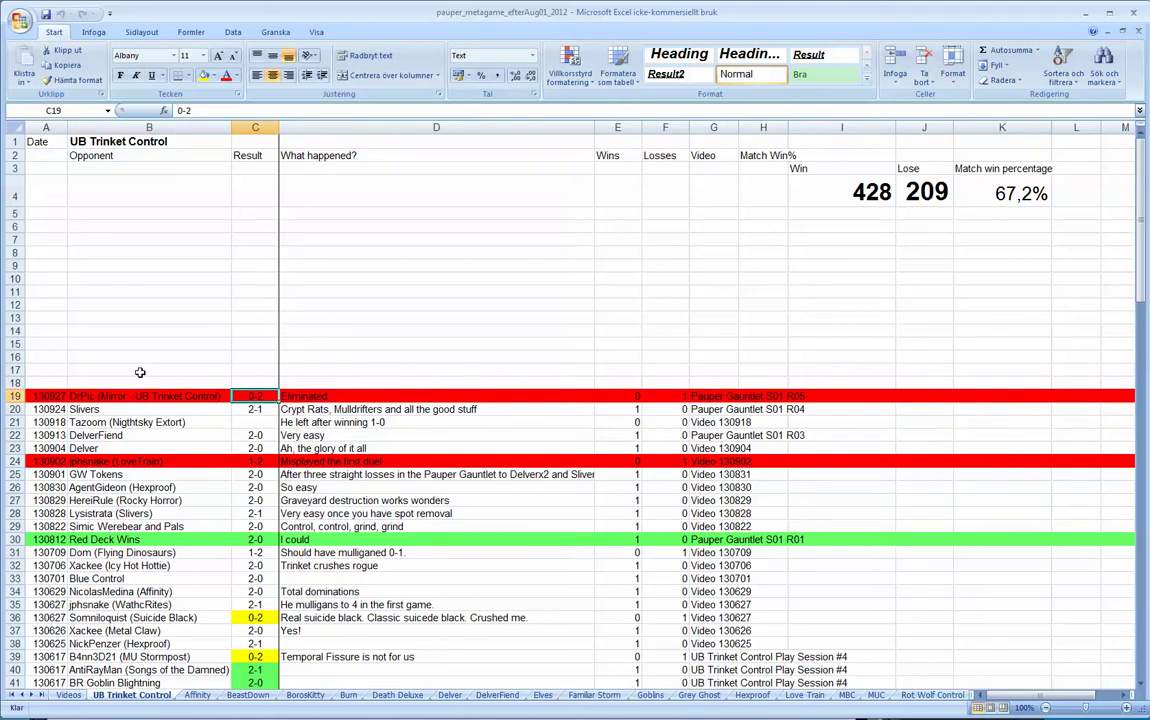
{"action": "key", "text": "Right"}
{"action": "key", "text": "Up"}
{"action": "key", "text": "Down"}
{"action": "key", "text": "Down"}
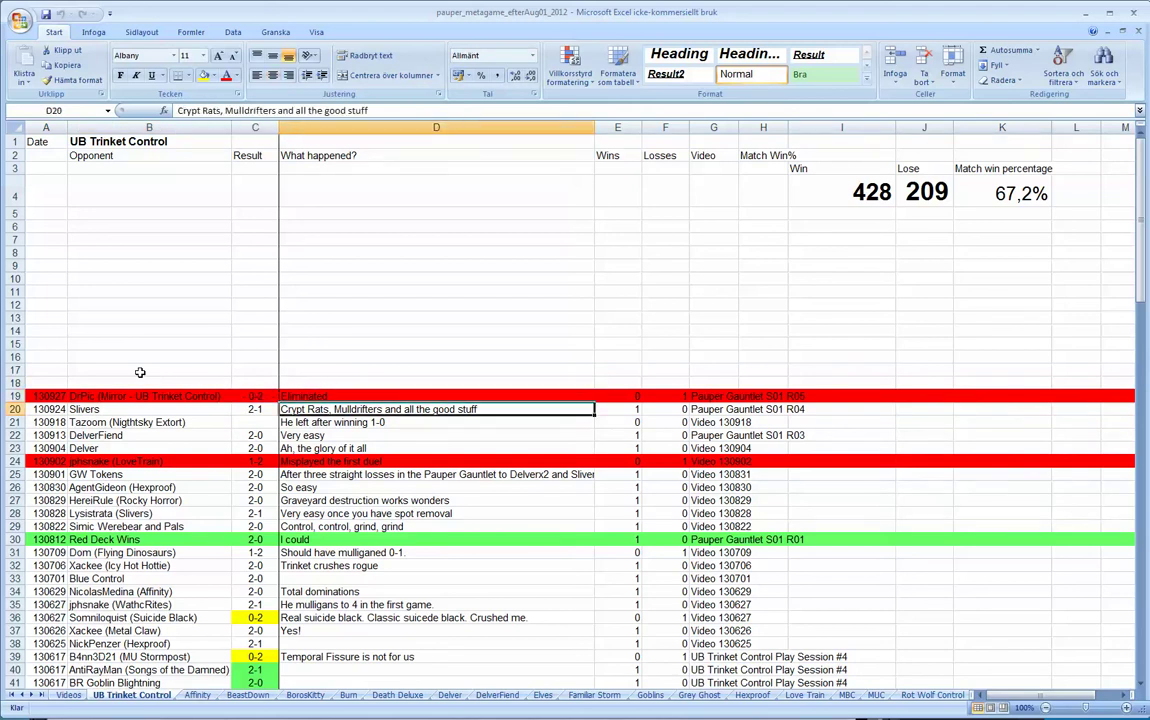
{"action": "key", "text": "Up"}
{"action": "key", "text": "Down"}
{"action": "key", "text": "Up"}
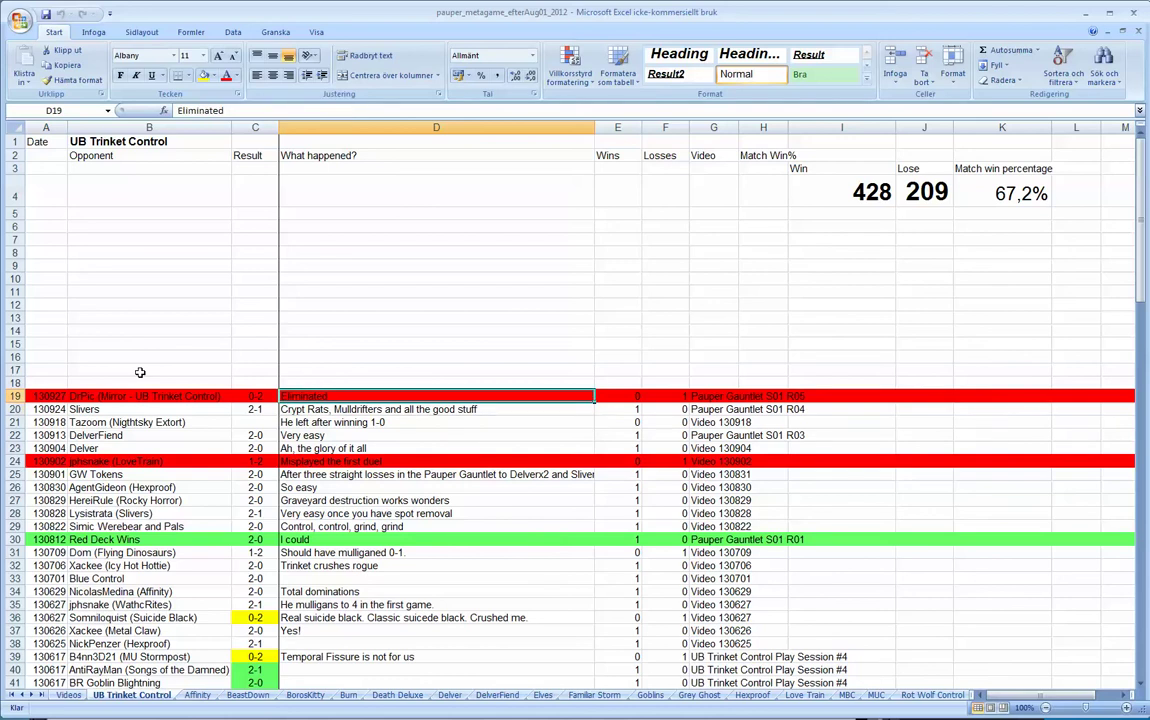
{"action": "key", "text": "Right"}
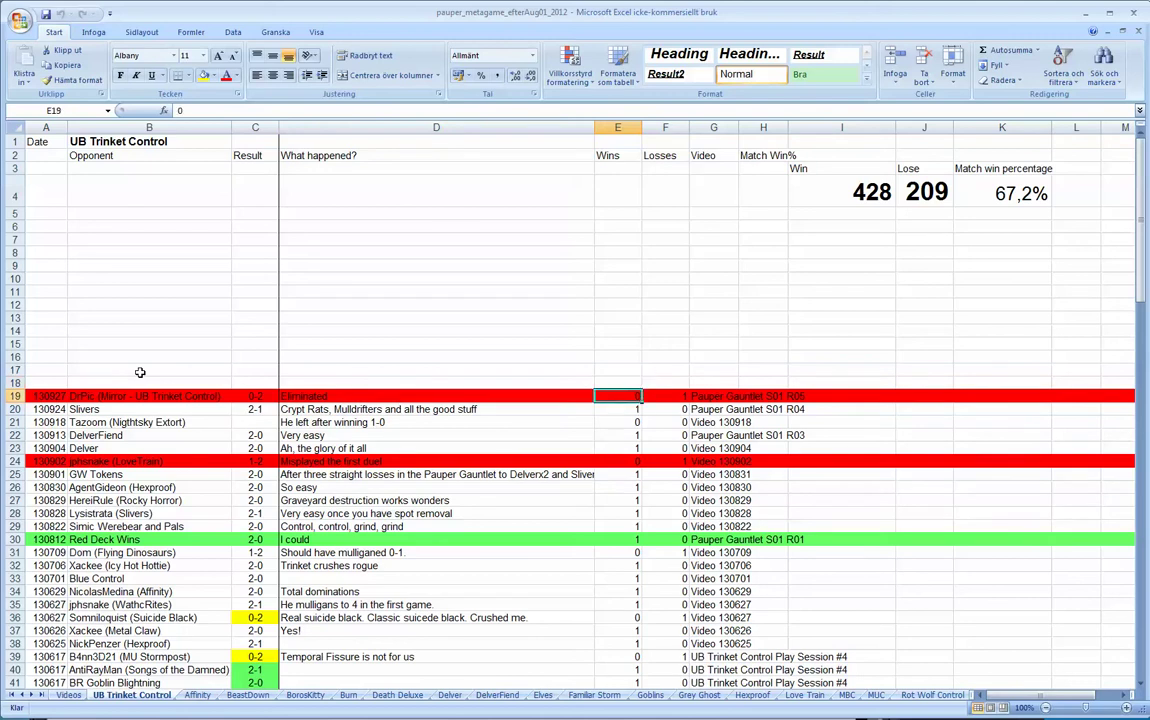
{"action": "key", "text": "Right"}
{"action": "key", "text": "Right"}
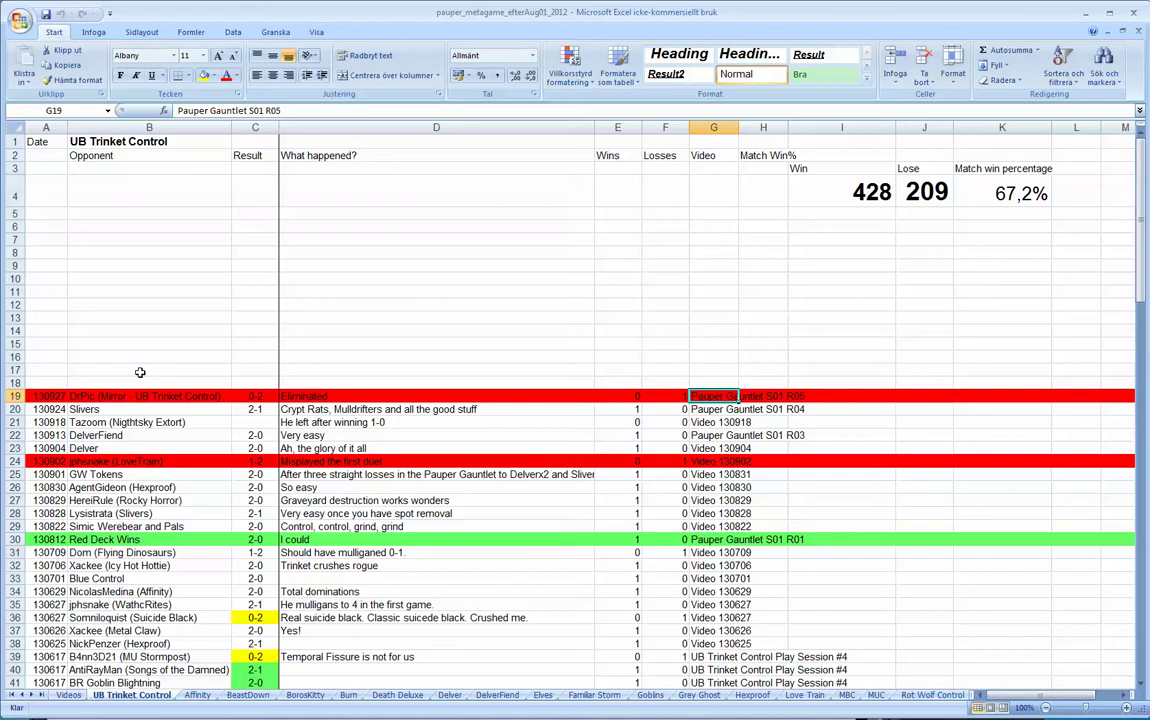
Sum the UB Trinket Control sheet's Wins column in cell E1 with =SUMMA(E4:E1000).
{"action": "left_click", "coordinate": [615, 226]}
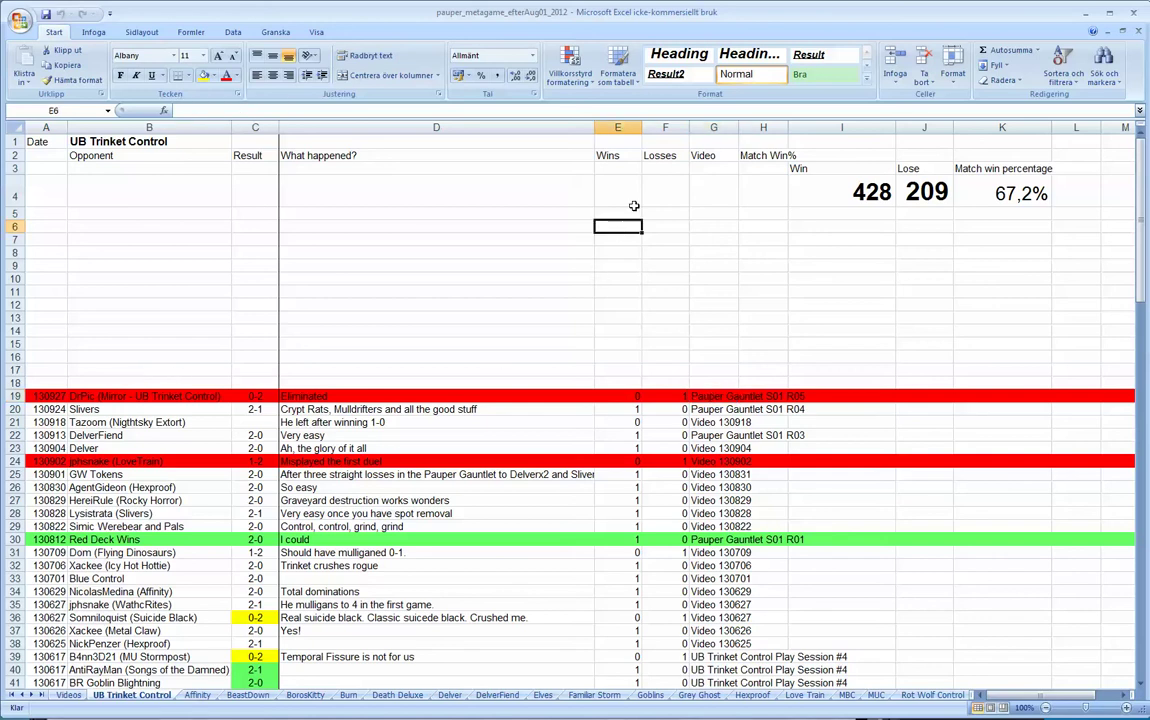
{"action": "left_click", "coordinate": [617, 127]}
{"action": "left_click", "coordinate": [665, 127]}
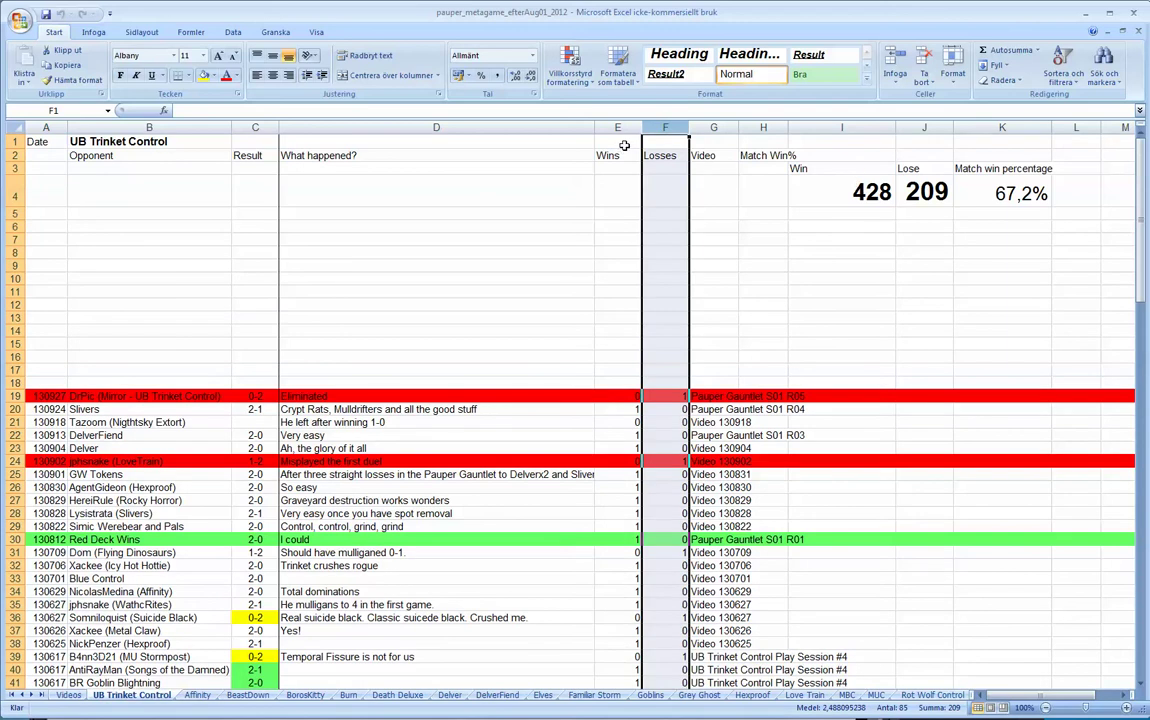
{"action": "left_click", "coordinate": [625, 143]}
{"action": "type", "text": "="}
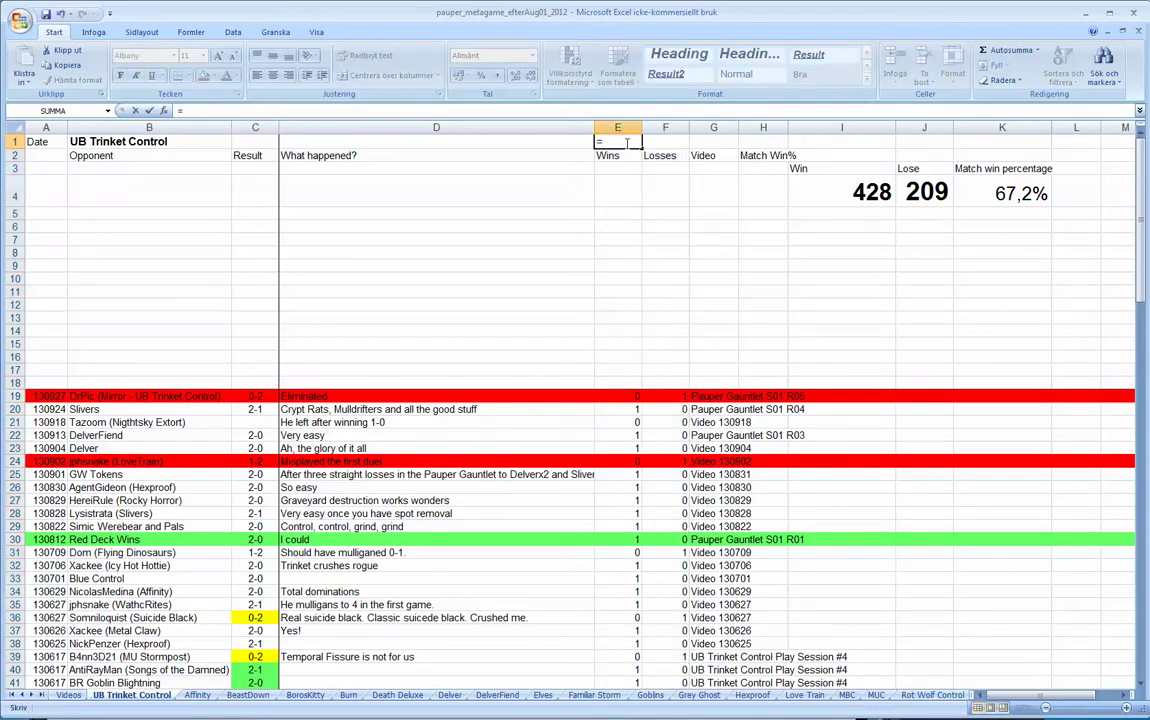
{"action": "type", "text": "SUMMA("}
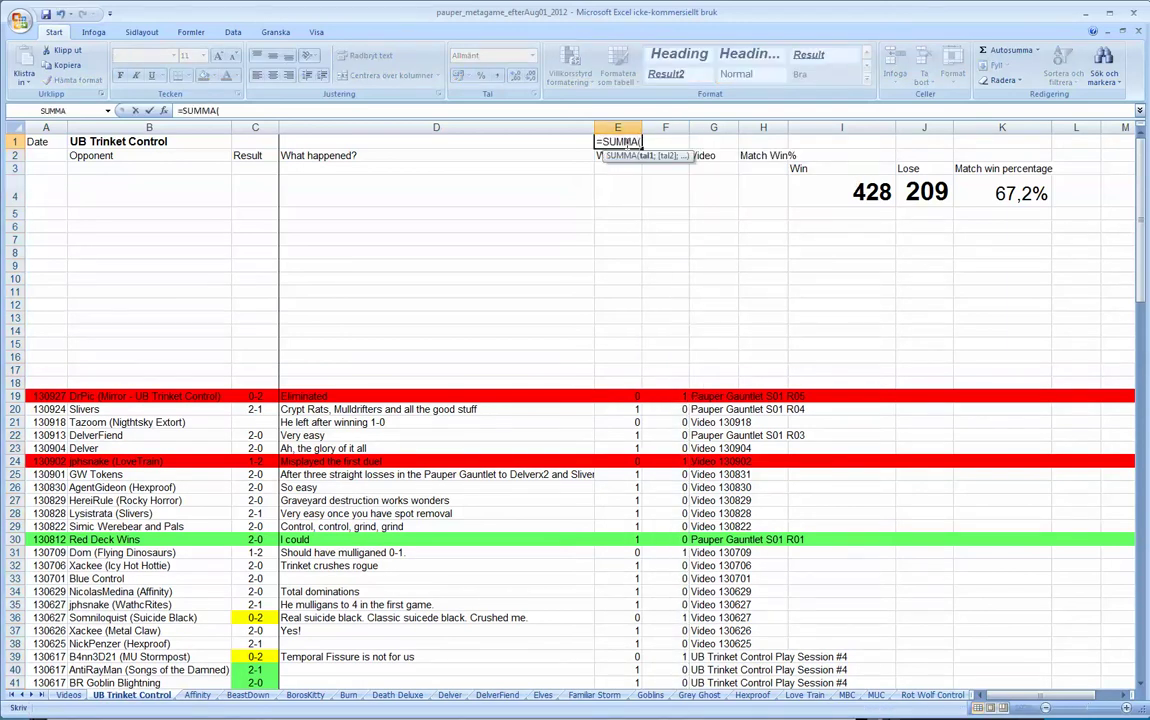
{"action": "type", "text": "E4"}
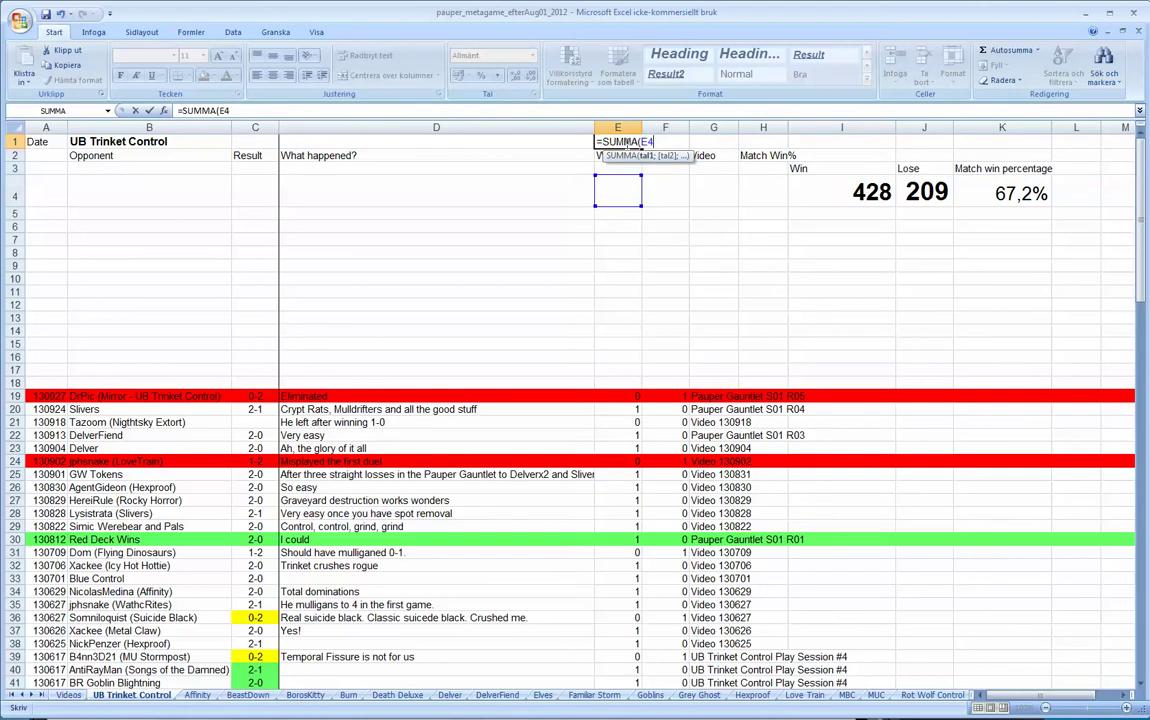
{"action": "type", "text": ":E"}
{"action": "type", "text": "1000()"}
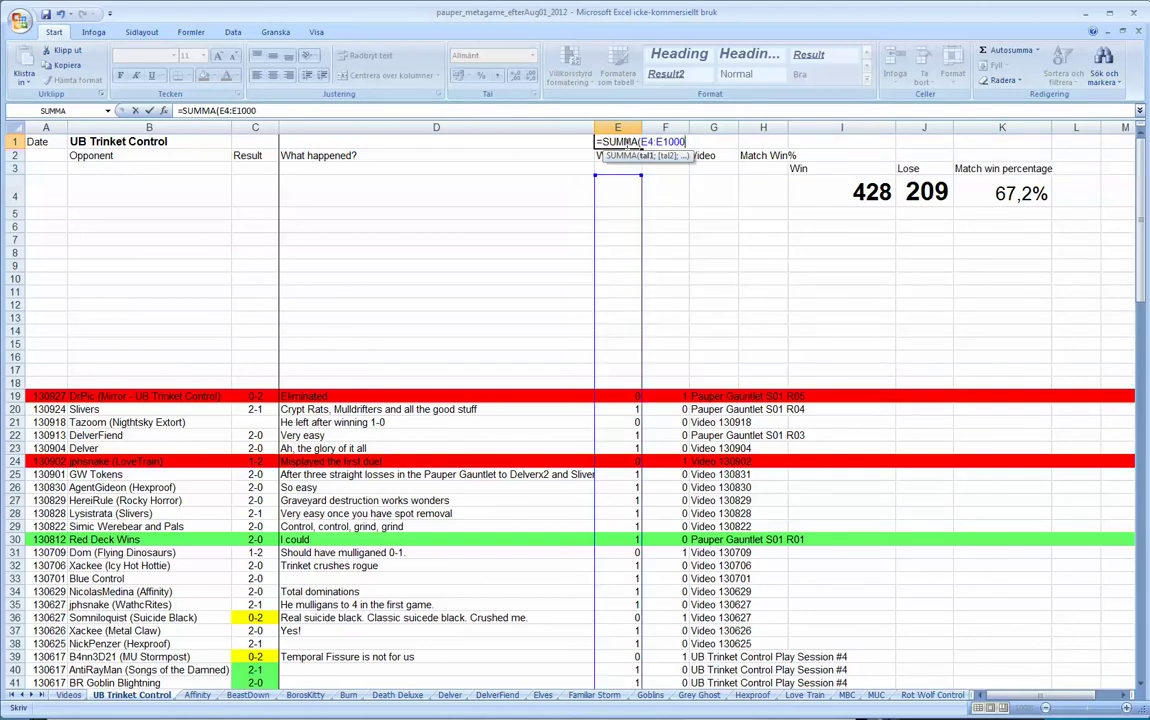
{"action": "key", "text": "Return"}
{"action": "left_click", "coordinate": [665, 155]}
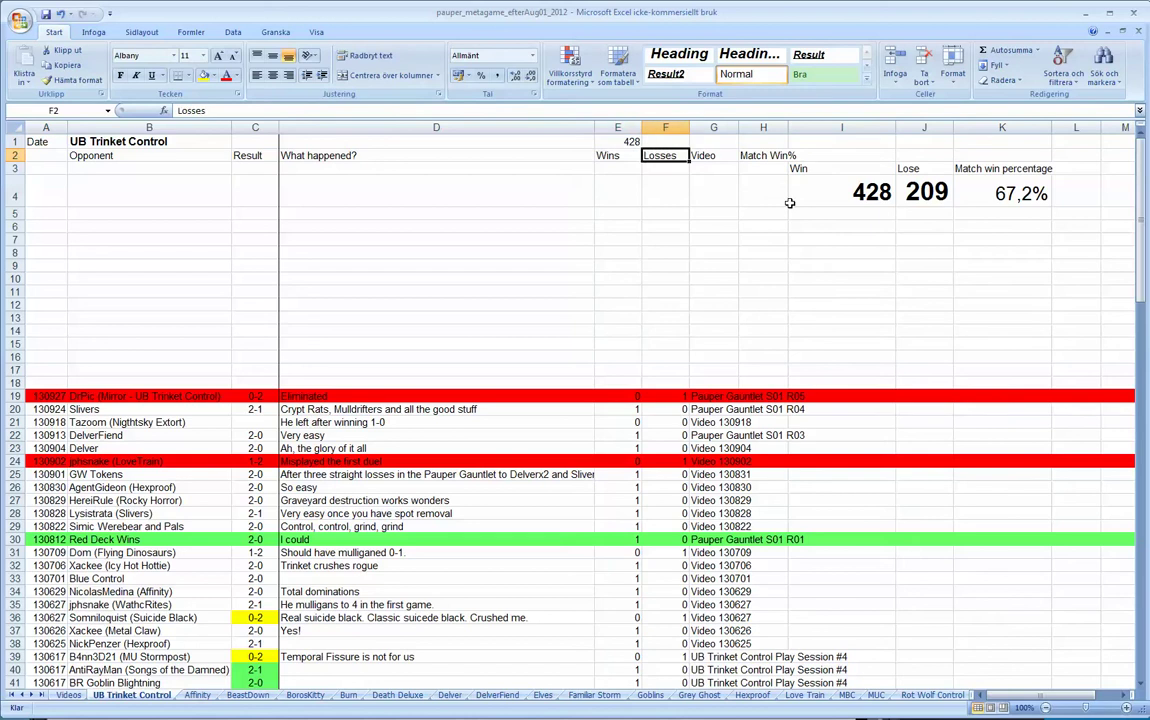
Check which cell the Trinketleken win percentage on the Videos sheet references, and return to the UB Trinket Control sheet.
{"action": "left_click", "coordinate": [845, 212]}
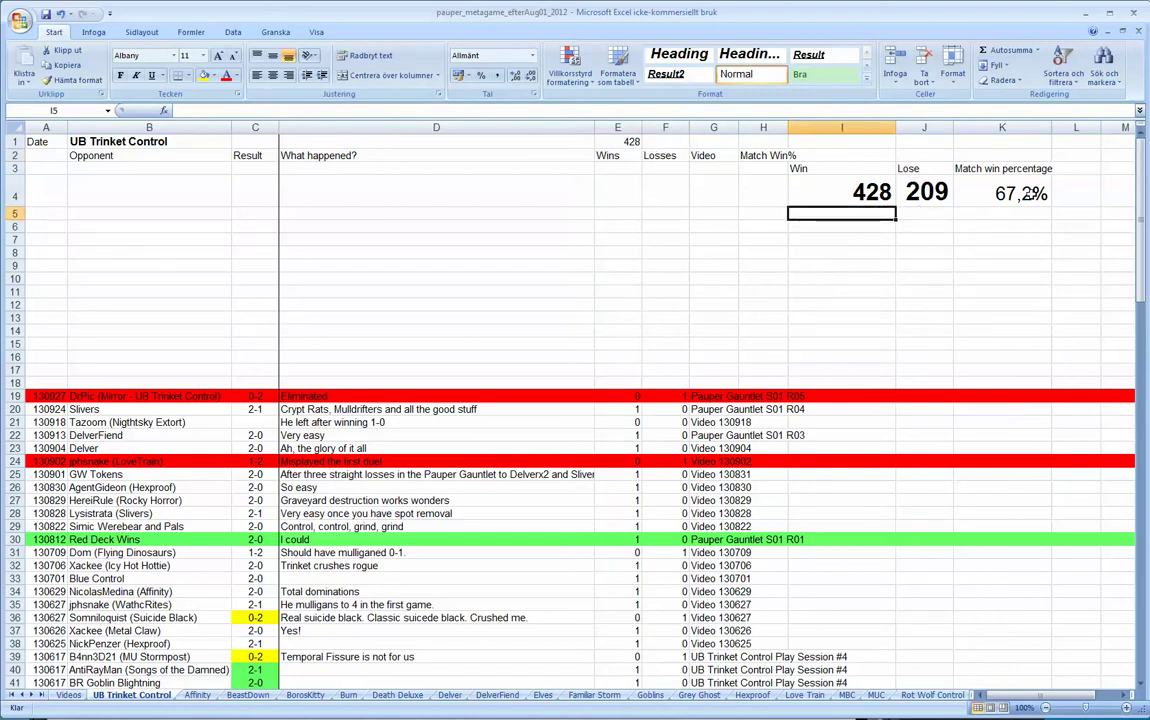
{"action": "left_click", "coordinate": [68, 694]}
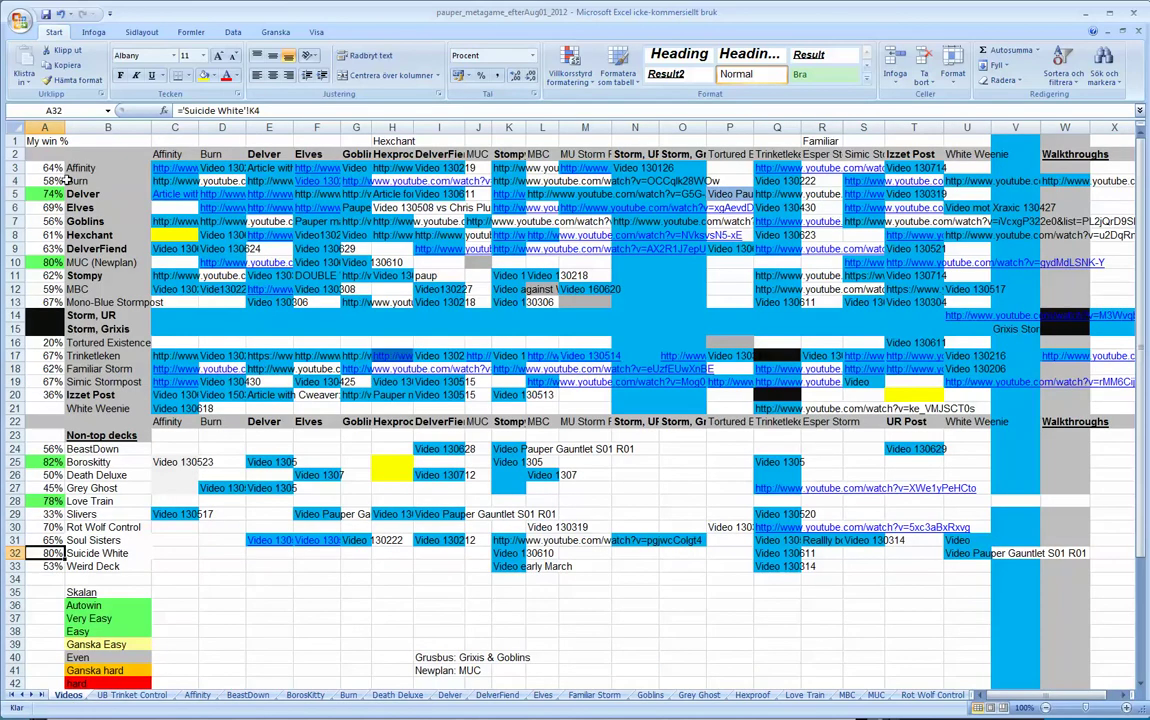
{"action": "left_click", "coordinate": [52, 356]}
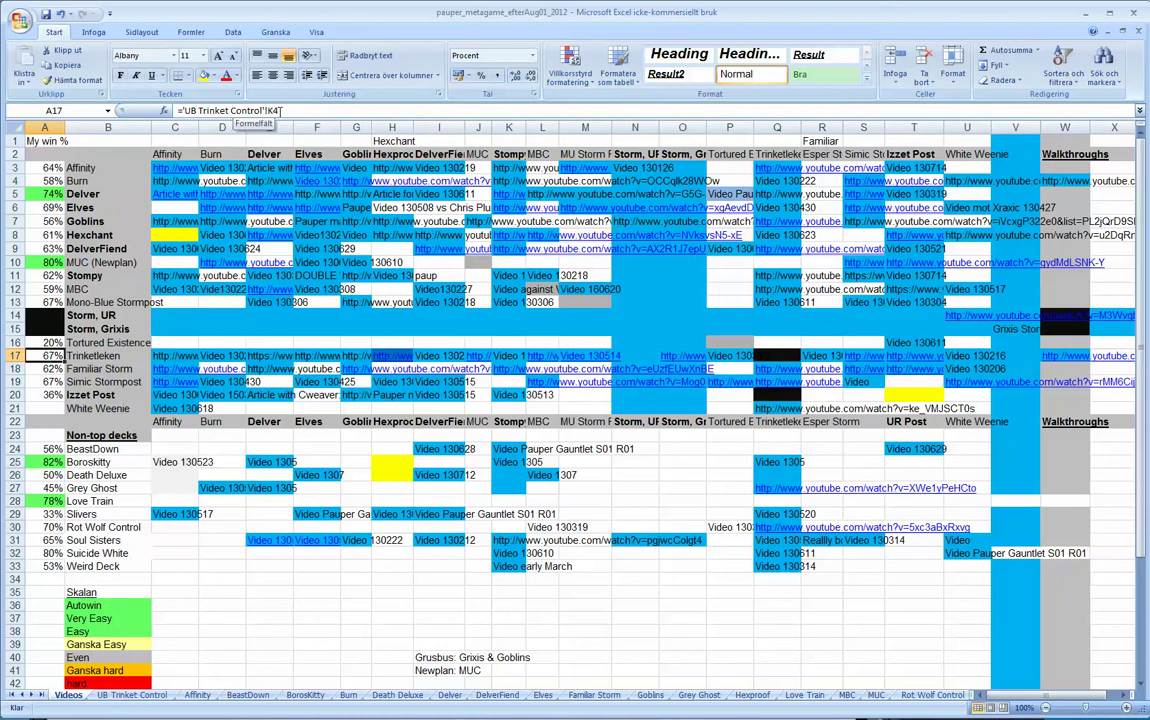
{"action": "left_click", "coordinate": [132, 694]}
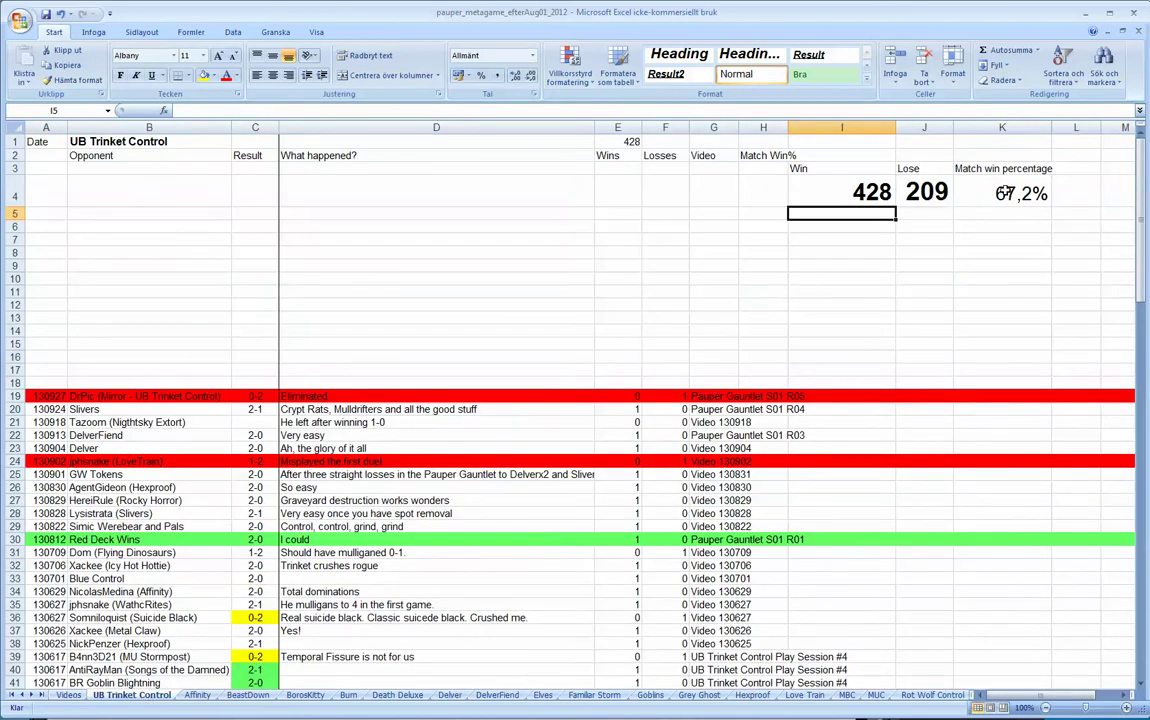
Enter the example addition formula =5+5 in cell D11 of the UB Trinket Control sheet.
{"action": "left_click", "coordinate": [483, 302]}
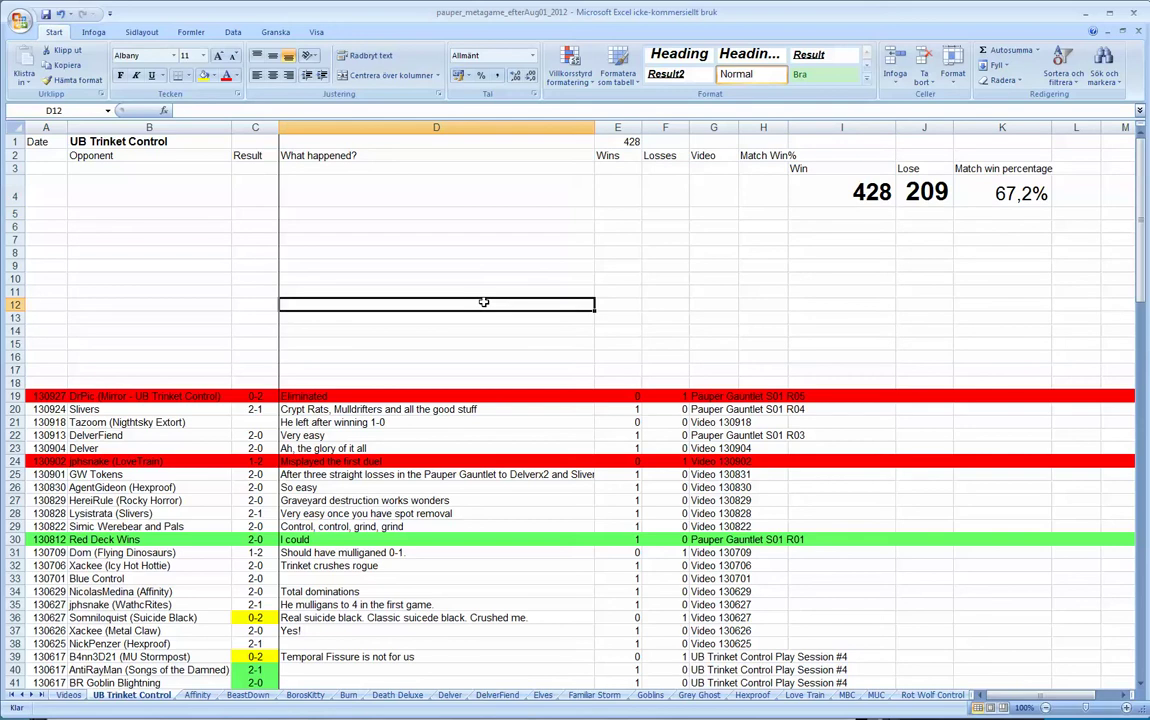
{"action": "key", "text": "Up"}
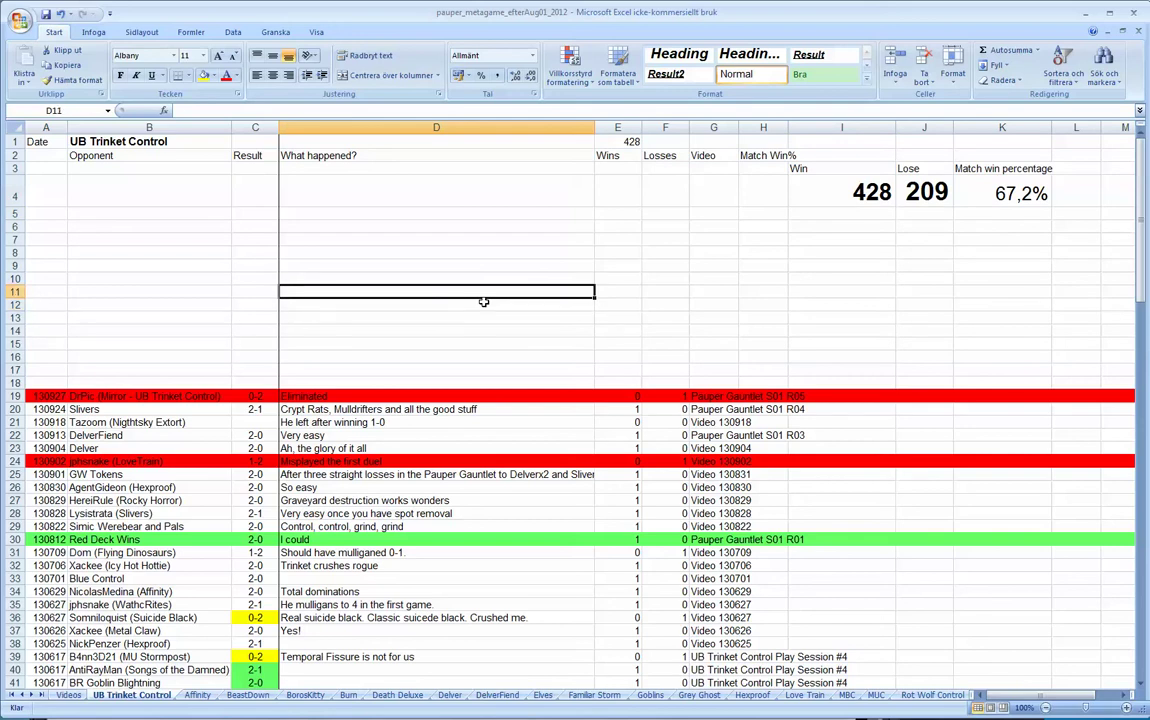
{"action": "type", "text": "="}
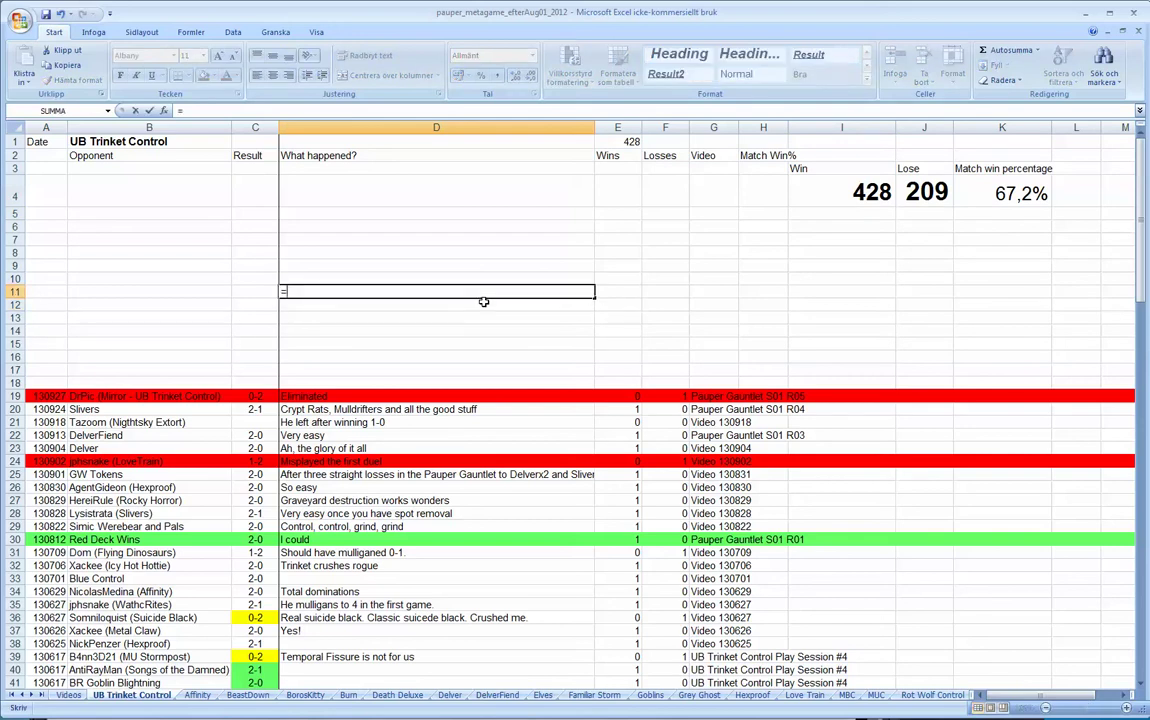
{"action": "type", "text": "1+9"}
{"action": "key", "text": "Return"}
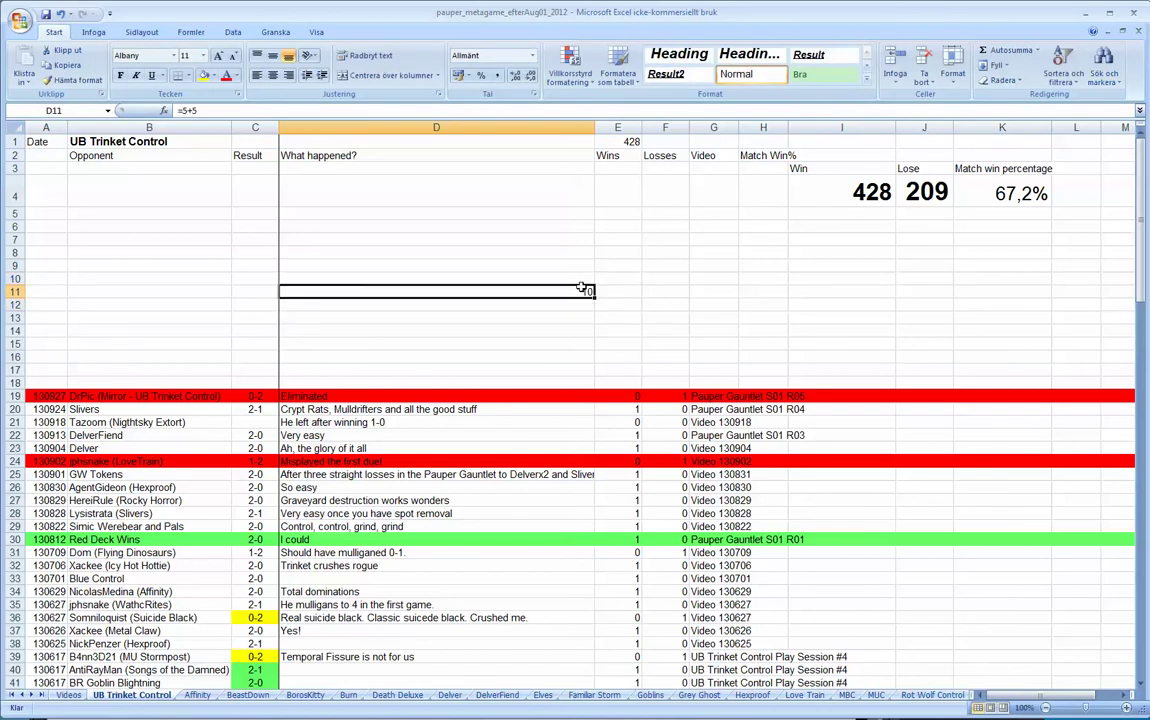
Enter the example cell reference =F19 in cell D12.
{"action": "type", "text": "="}
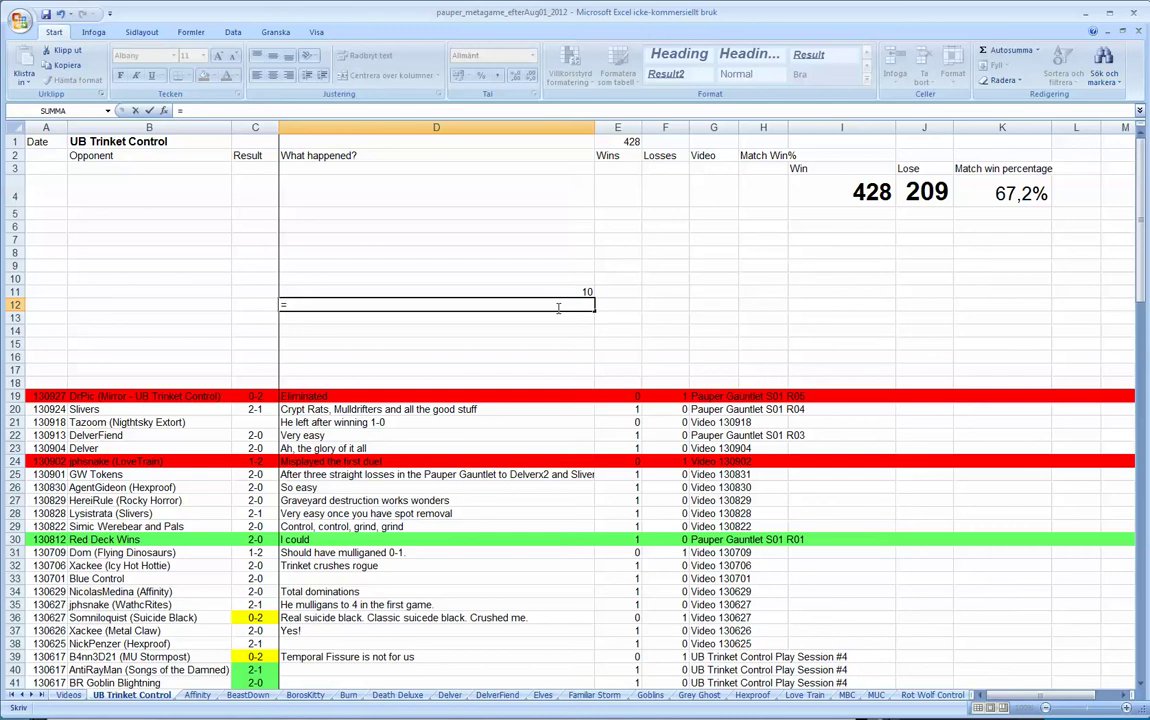
{"action": "type", "text": "F19"}
{"action": "key", "text": "Return"}
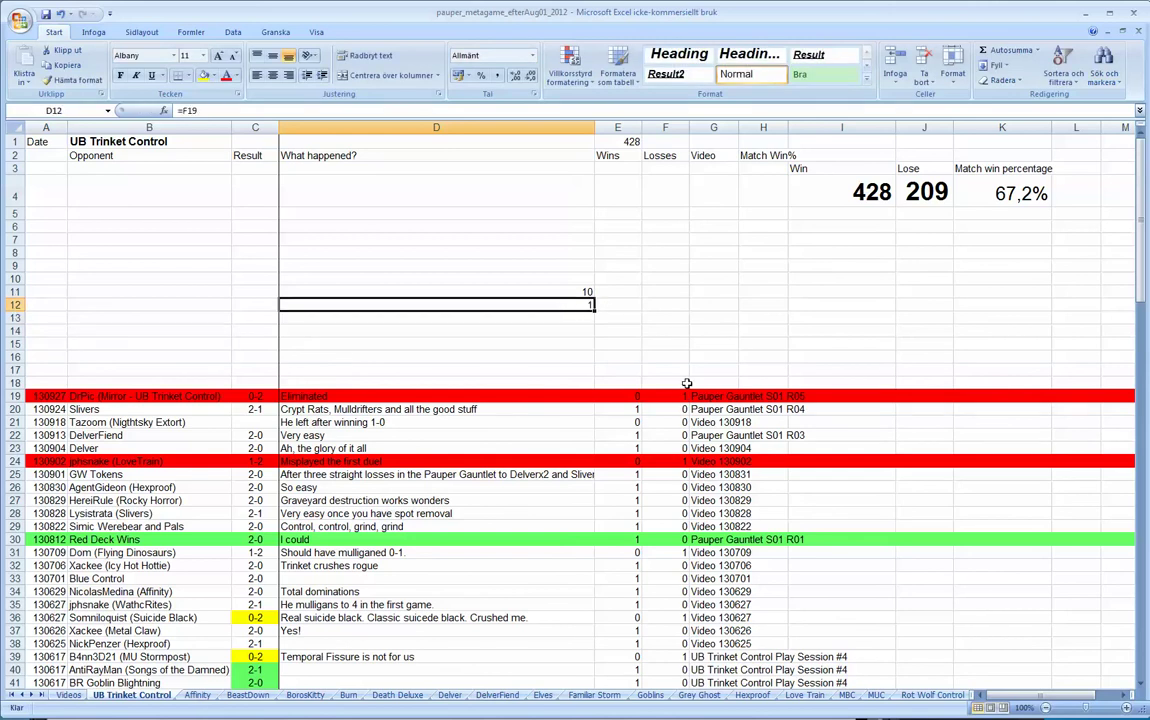
Clear the example formulas from cells D11 and D12.
{"action": "left_click", "coordinate": [586, 280]}
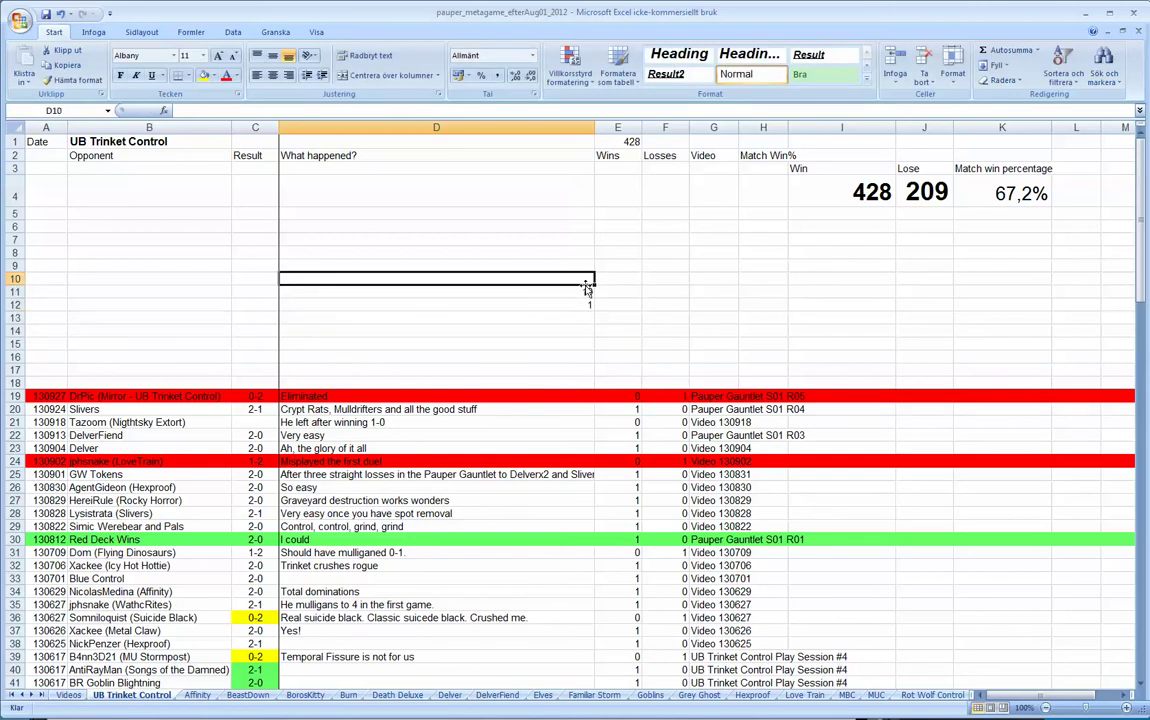
{"action": "key", "text": "Down"}
{"action": "key", "text": "BackSpace"}
{"action": "key", "text": "Up"}
{"action": "key", "text": "Down"}
{"action": "key", "text": "Down"}
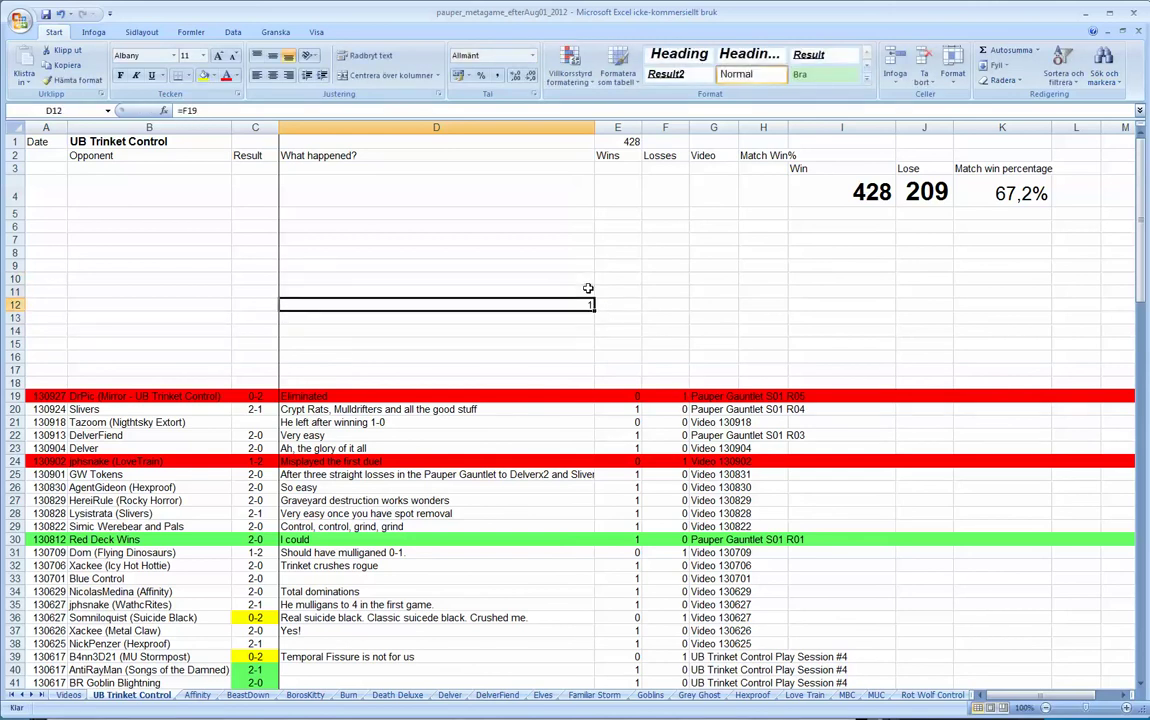
{"action": "key", "text": "BackSpace"}
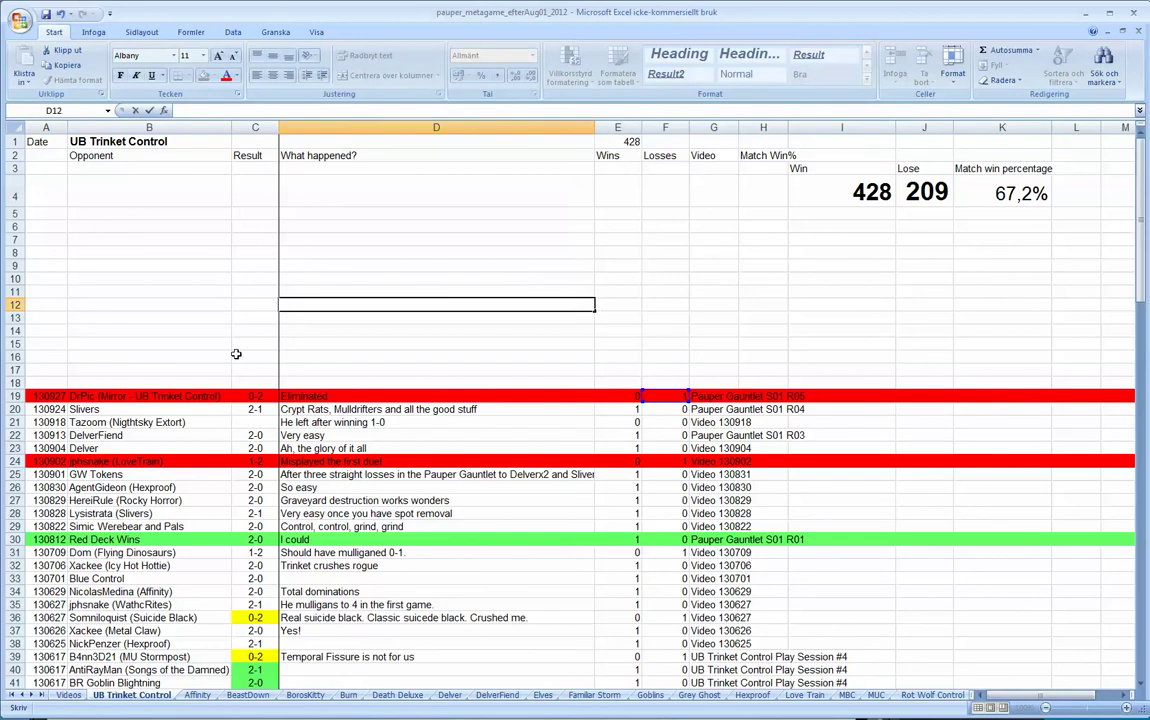
{"action": "left_click", "coordinate": [150, 331]}
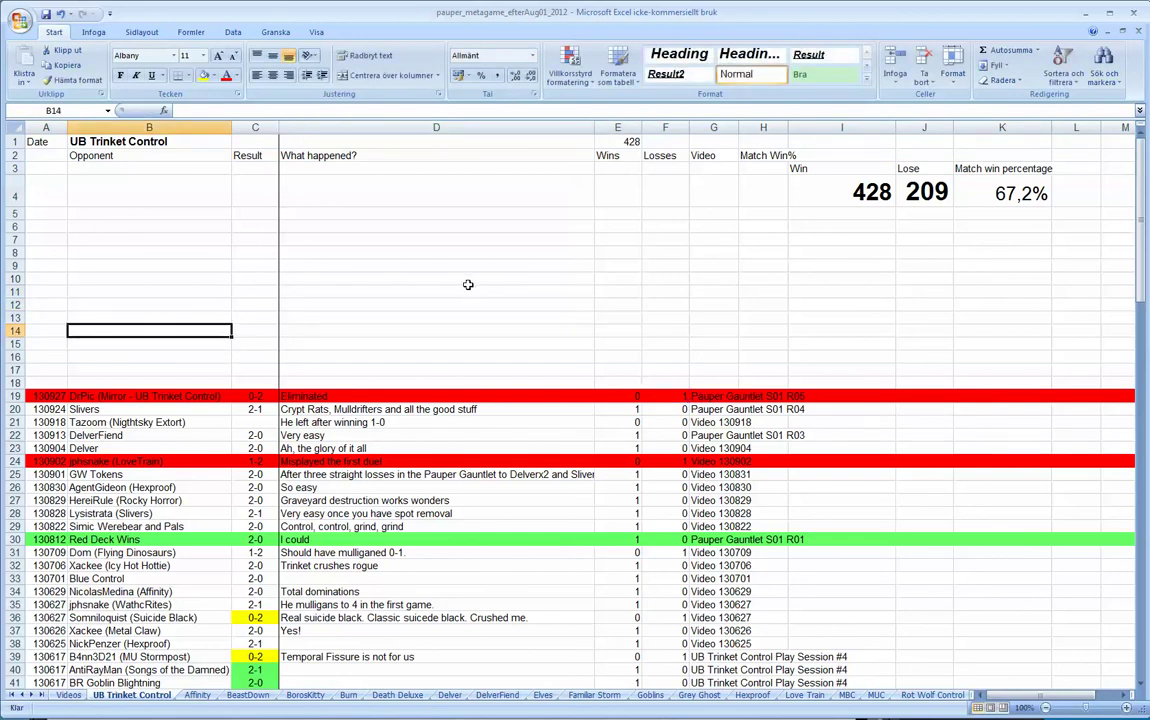
Browse the deck sheets' match records and win percentages one by one from Affinity through Elves.
{"action": "left_click", "coordinate": [198, 695]}
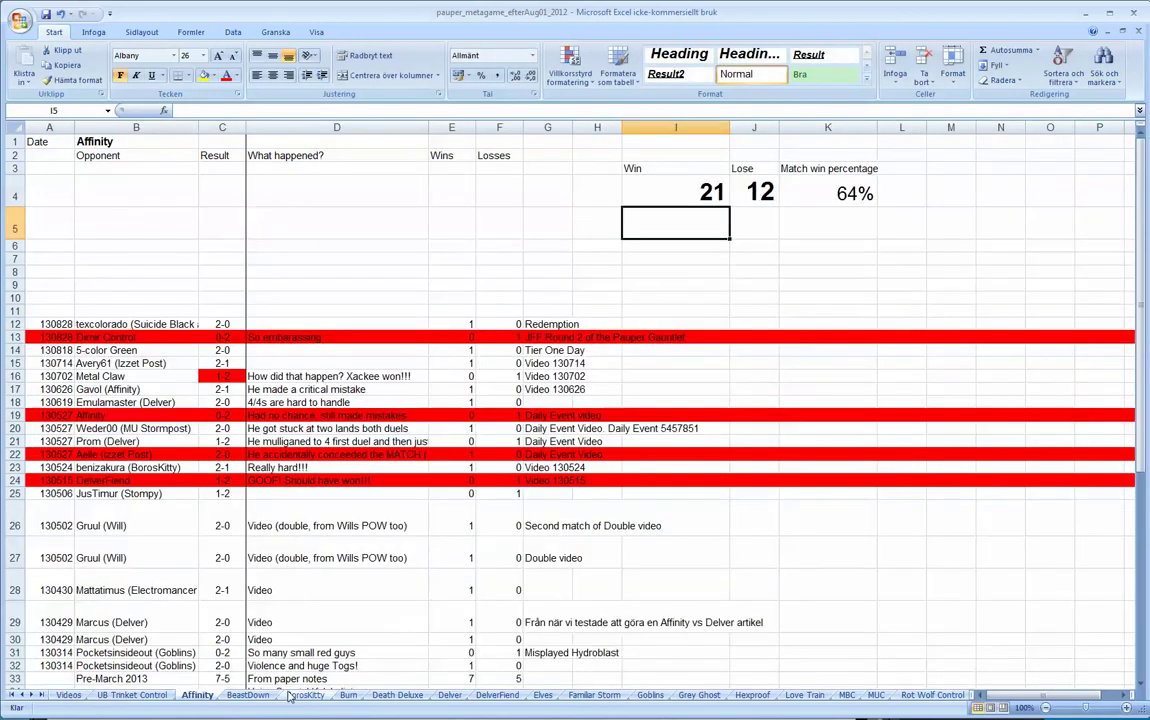
{"action": "left_click", "coordinate": [248, 696]}
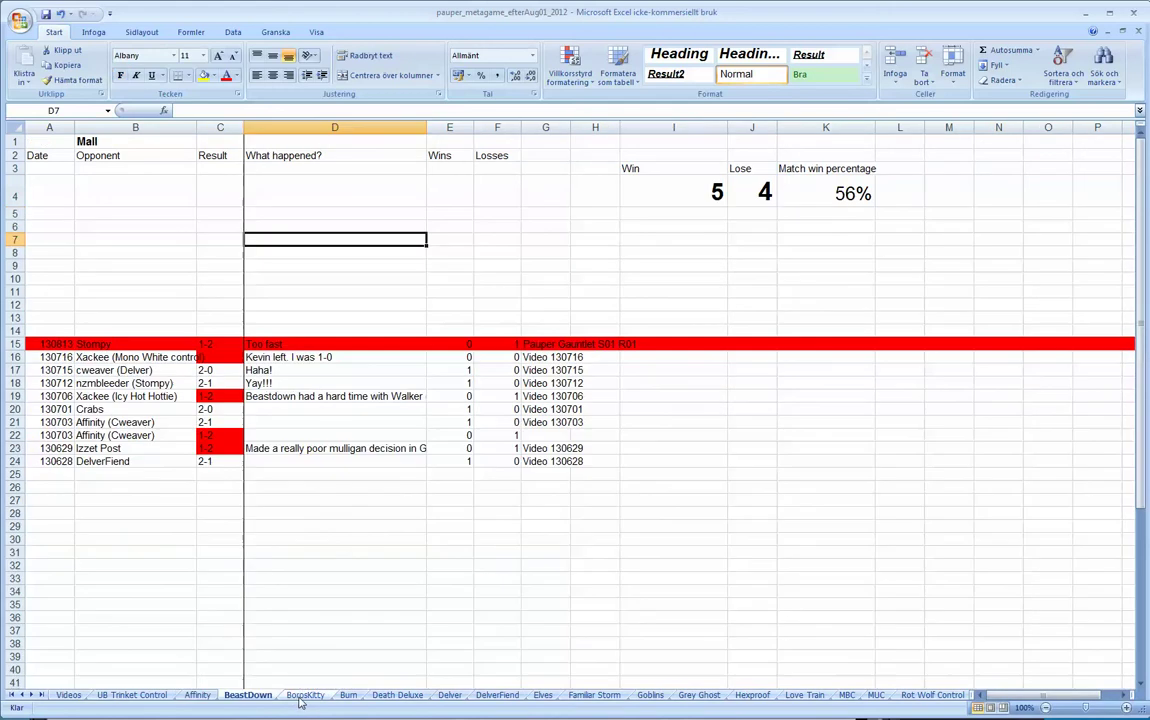
{"action": "left_click", "coordinate": [305, 695]}
{"action": "left_click", "coordinate": [348, 695]}
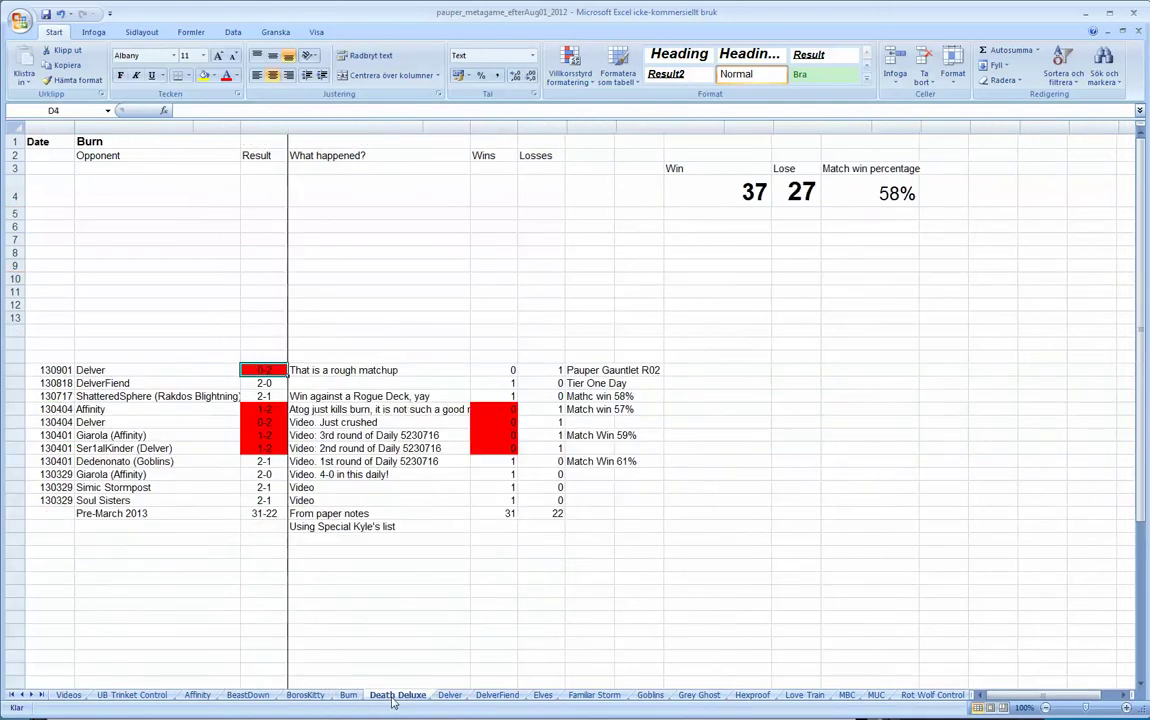
{"action": "left_click", "coordinate": [397, 695]}
{"action": "left_click", "coordinate": [449, 695]}
{"action": "left_click", "coordinate": [497, 695]}
{"action": "left_click", "coordinate": [542, 695]}
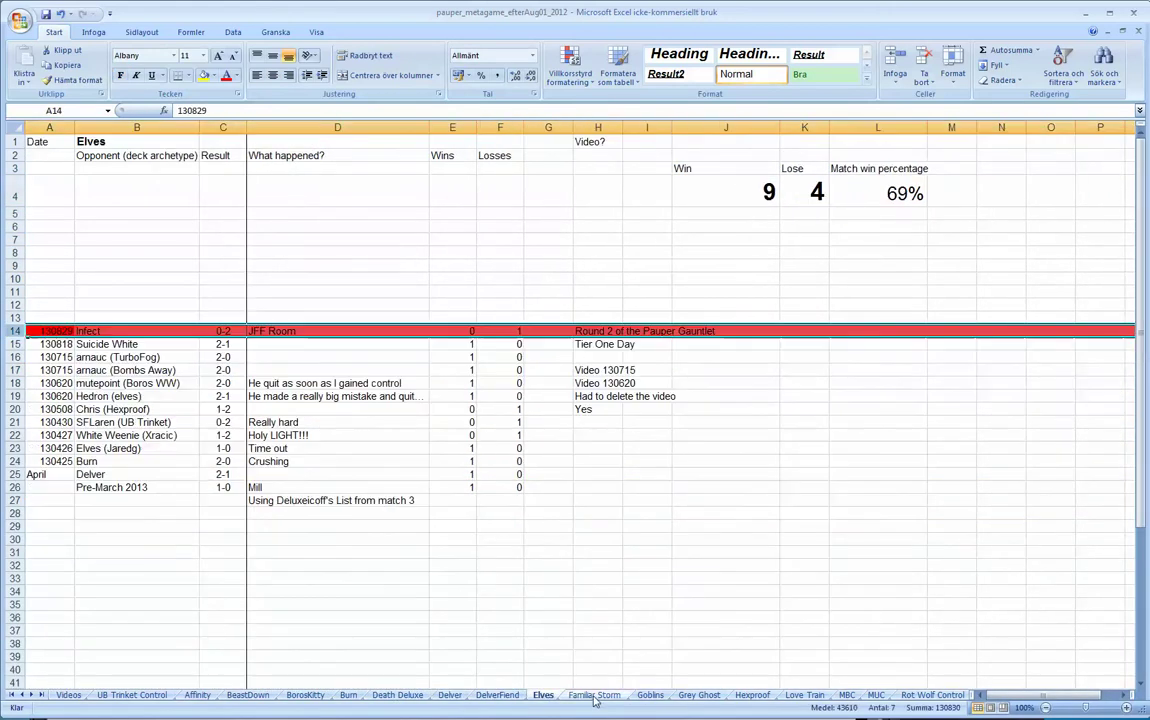
Review the match records and win percentages on the deck sheets from Familiar Storm through Rot Wolf Control.
{"action": "left_click", "coordinate": [594, 695]}
{"action": "left_click", "coordinate": [650, 695]}
{"action": "left_click", "coordinate": [699, 695]}
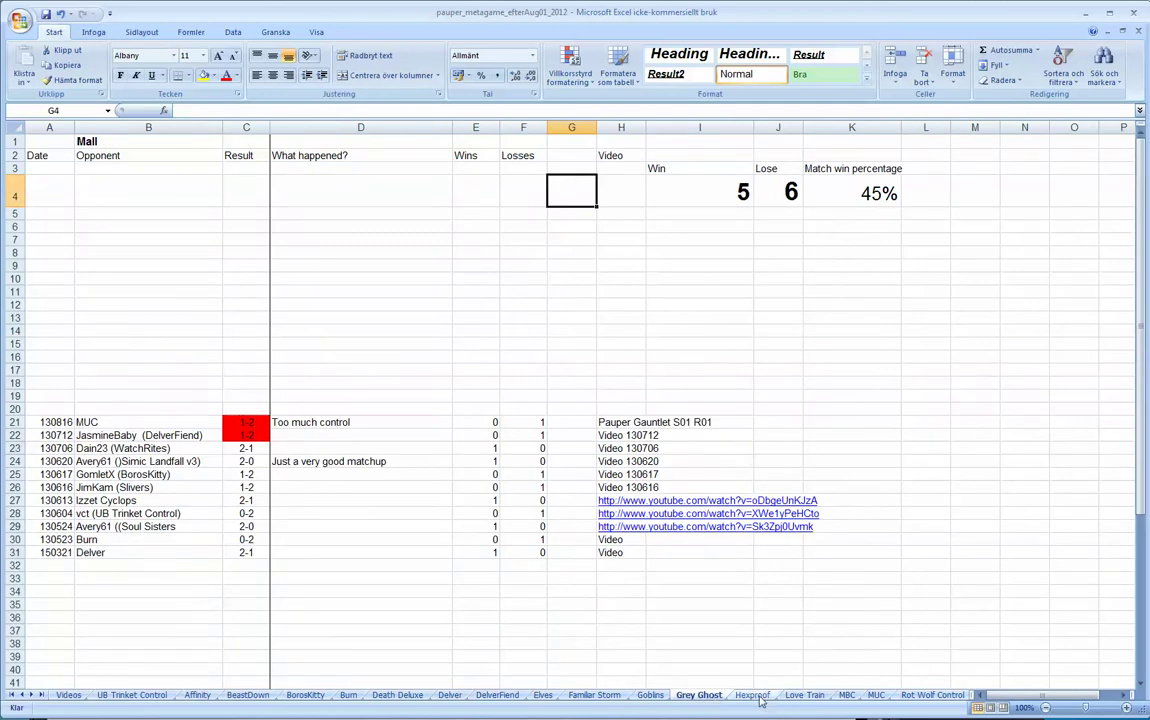
{"action": "left_click", "coordinate": [752, 695]}
{"action": "left_click", "coordinate": [805, 695]}
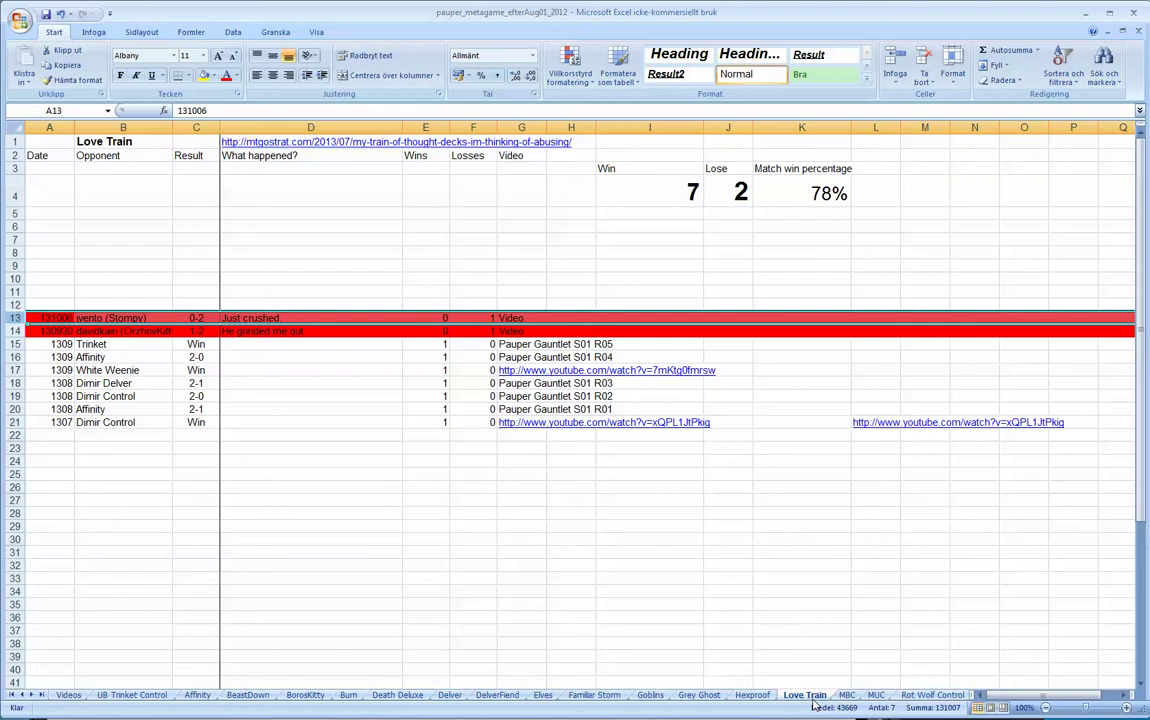
{"action": "left_click", "coordinate": [846, 695]}
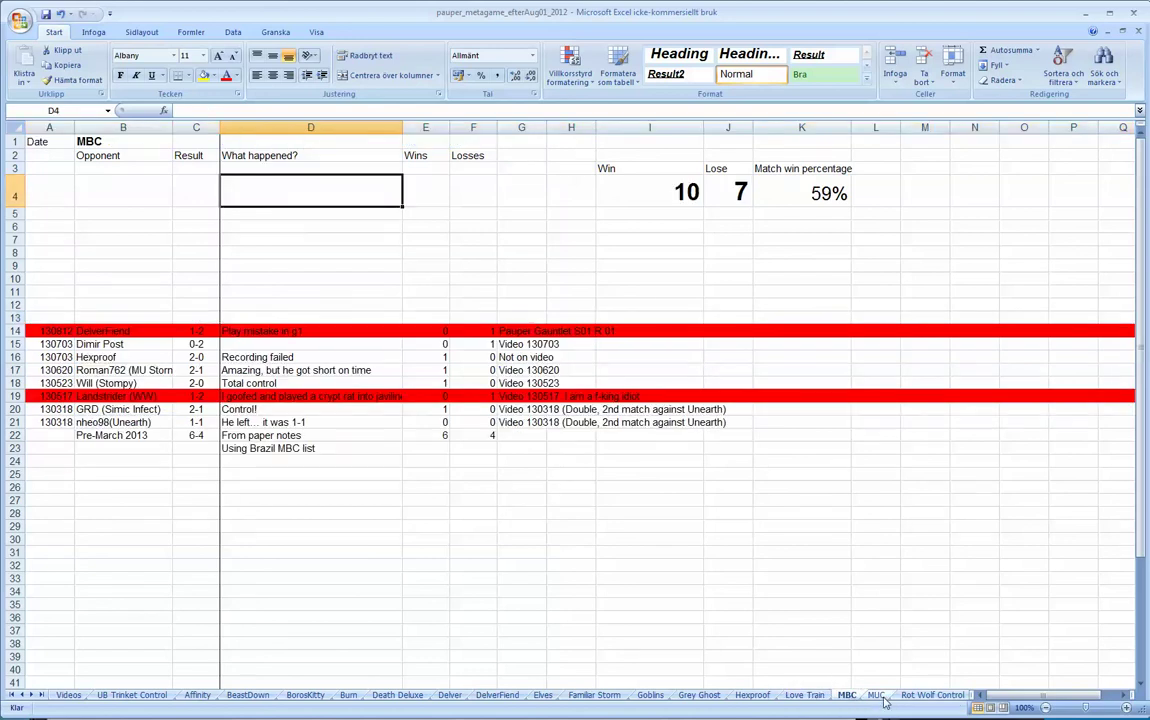
{"action": "left_click", "coordinate": [877, 696]}
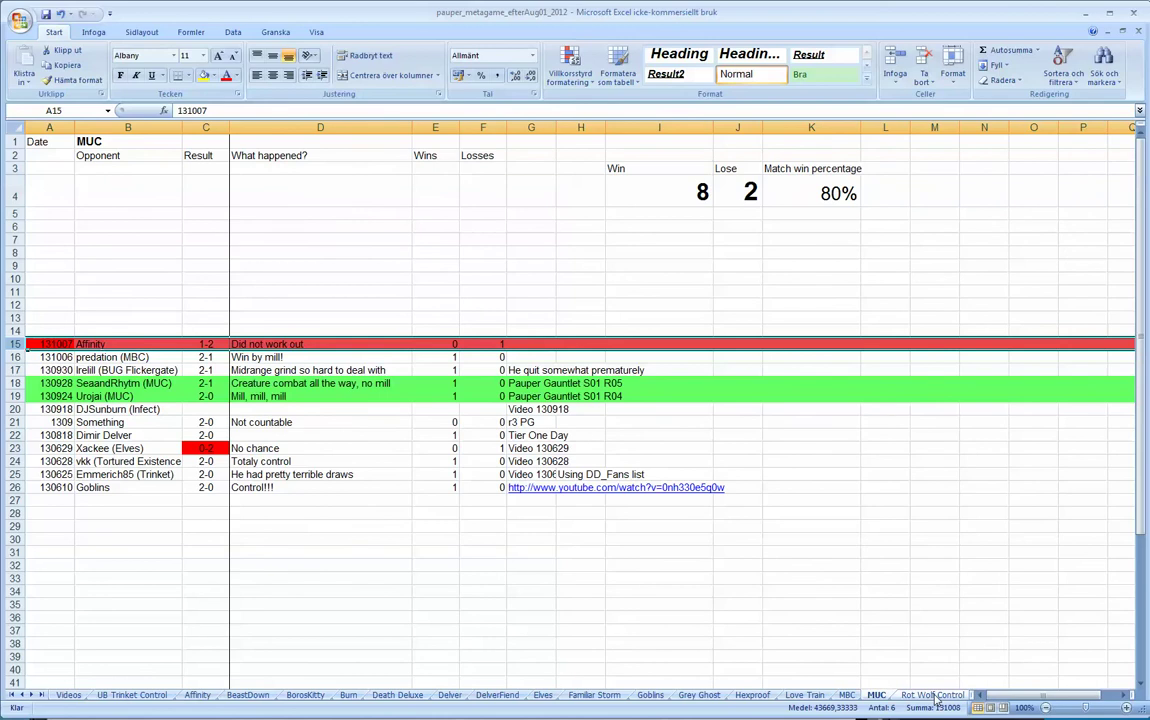
{"action": "left_click", "coordinate": [932, 695]}
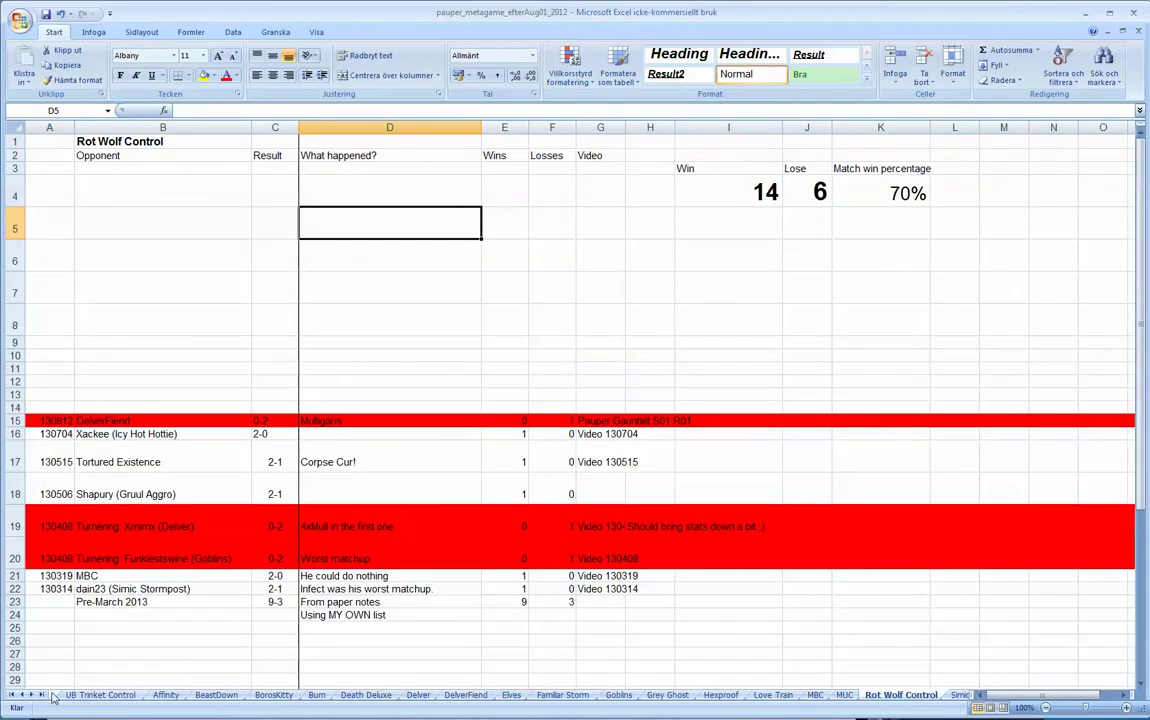
Return from the Rot Wolf Control sheet to the Videos overview sheet.
{"action": "left_click", "coordinate": [31, 695]}
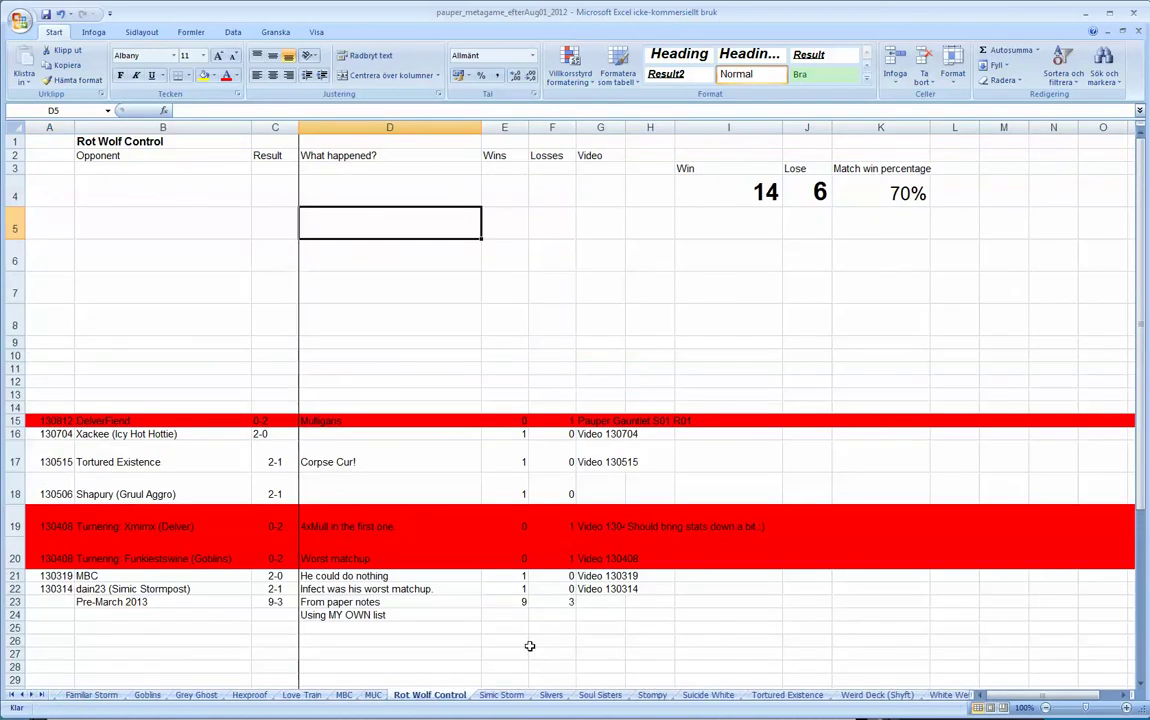
{"action": "left_click", "coordinate": [862, 641]}
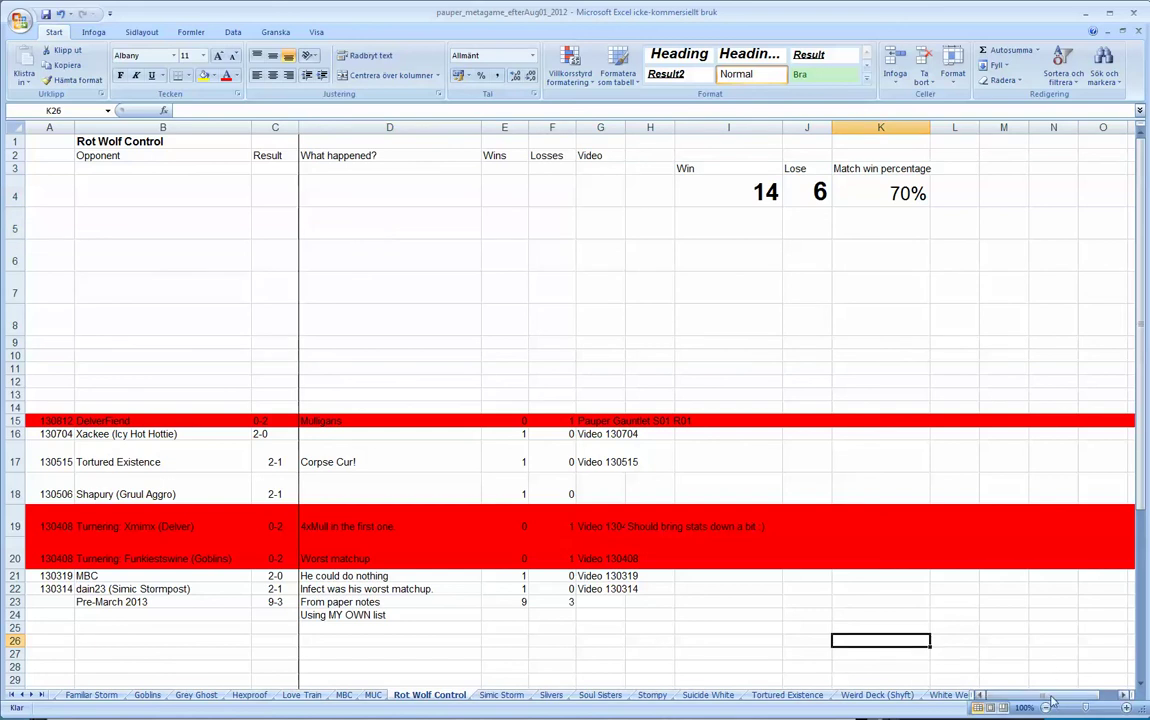
{"action": "left_click", "coordinate": [13, 695]}
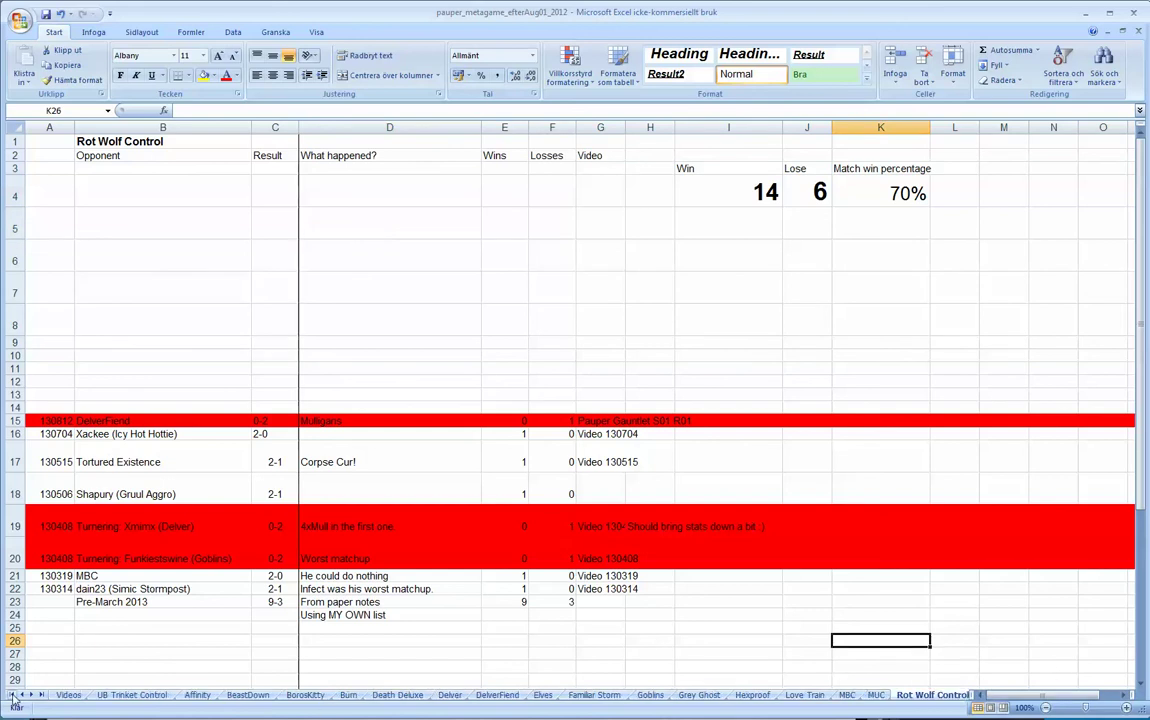
{"action": "left_click", "coordinate": [68, 695]}
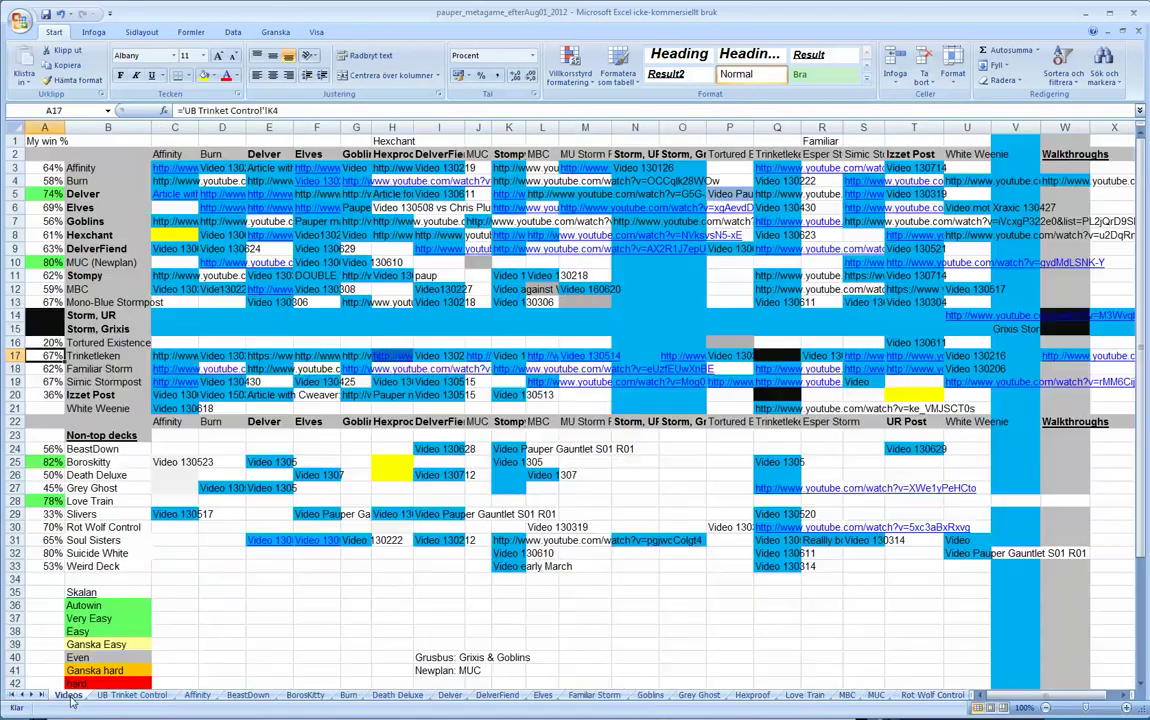
{"action": "left_click", "coordinate": [347, 582]}
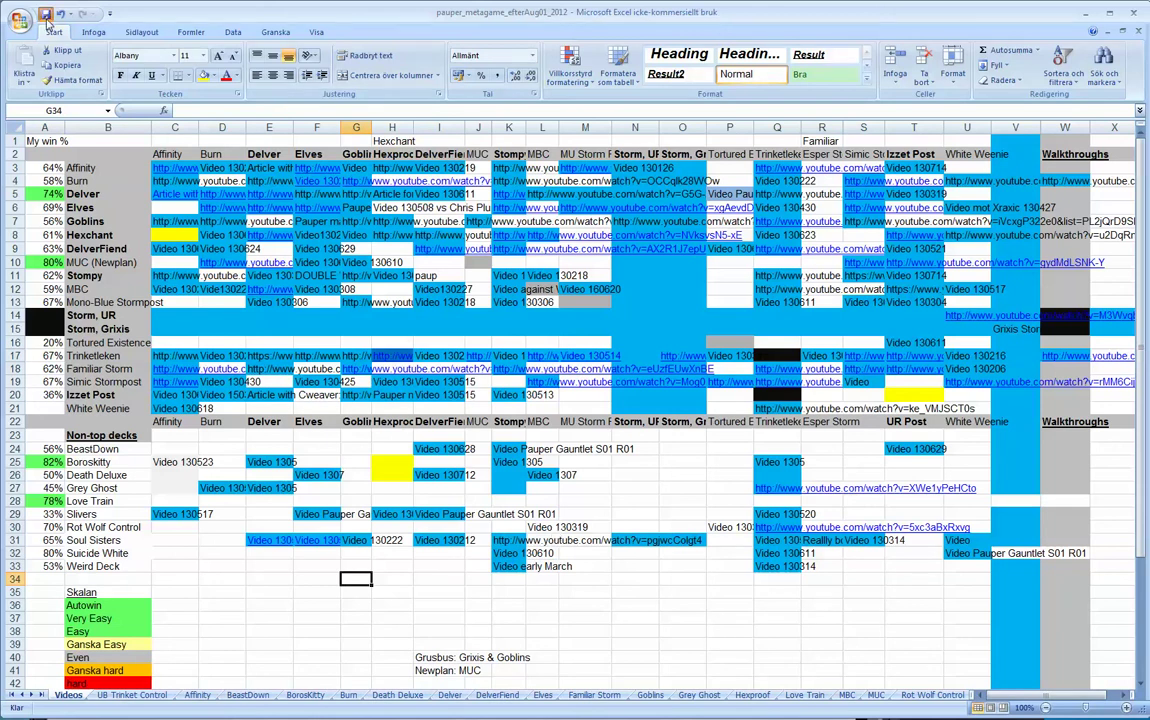
{"action": "left_click", "coordinate": [358, 592]}
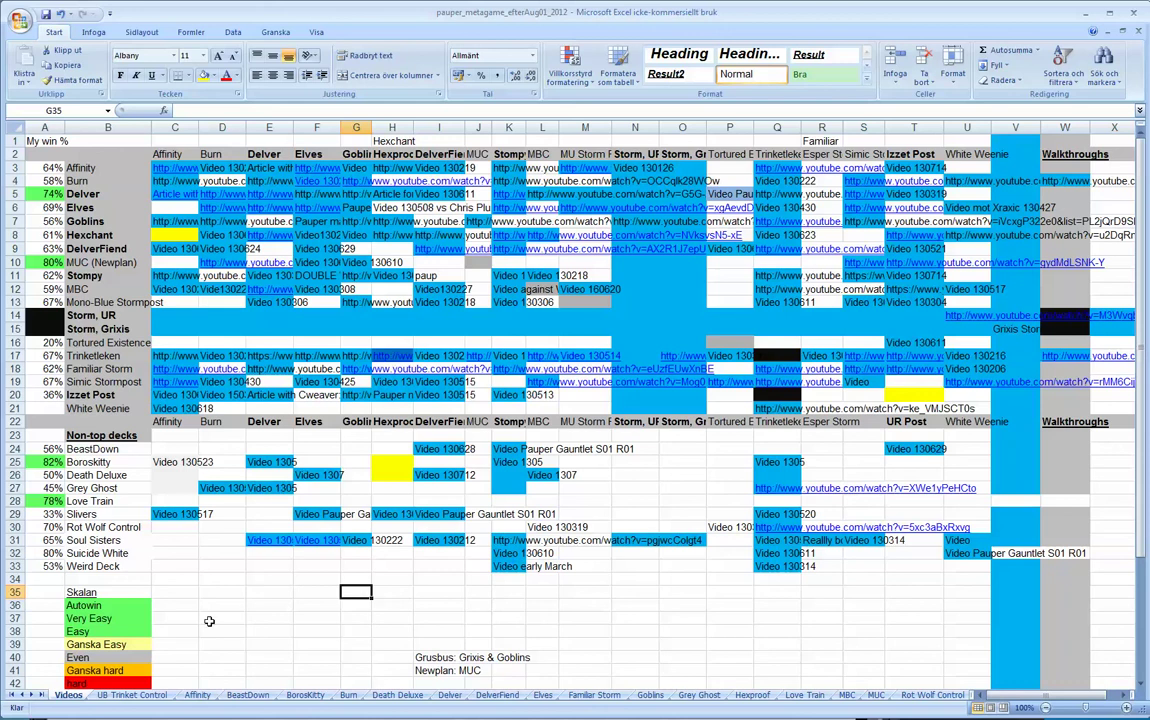
Open the Mall template sheet located after the deck sheets.
{"action": "left_click", "coordinate": [31, 695]}
{"action": "left_click", "coordinate": [31, 695]}
{"action": "left_click", "coordinate": [31, 695]}
{"action": "left_click", "coordinate": [31, 695]}
{"action": "left_click", "coordinate": [31, 695]}
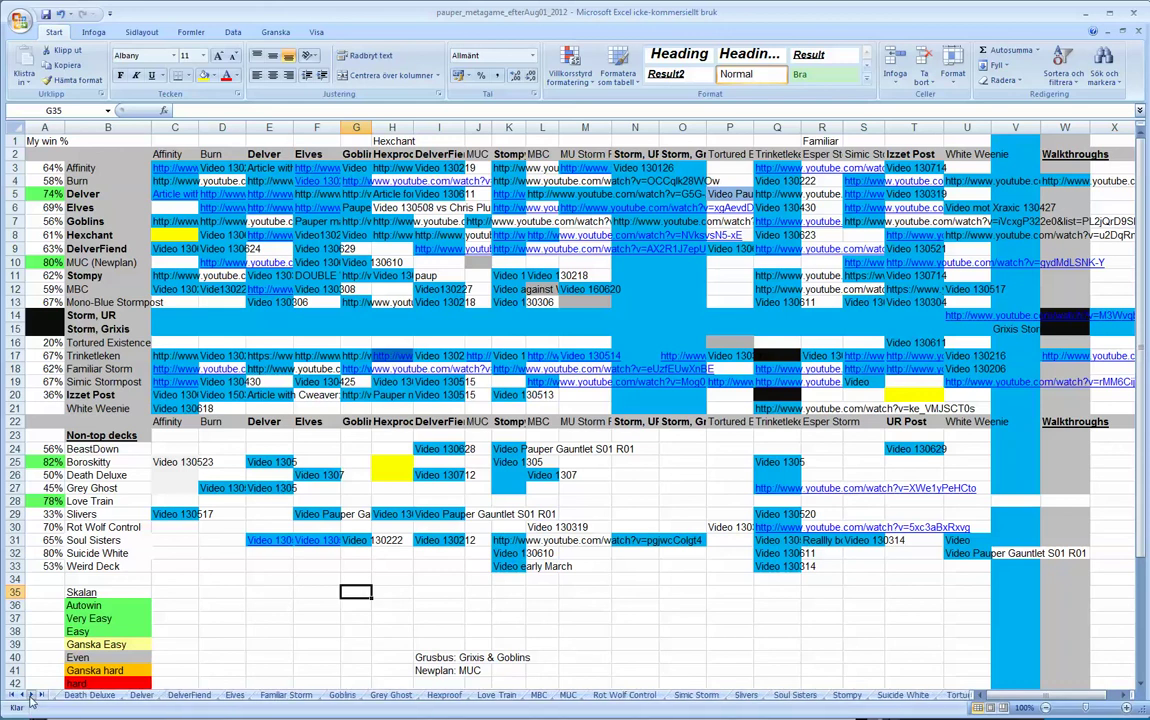
{"action": "left_click", "coordinate": [31, 695]}
{"action": "left_click", "coordinate": [31, 695]}
{"action": "left_click", "coordinate": [31, 695]}
{"action": "left_click", "coordinate": [31, 695]}
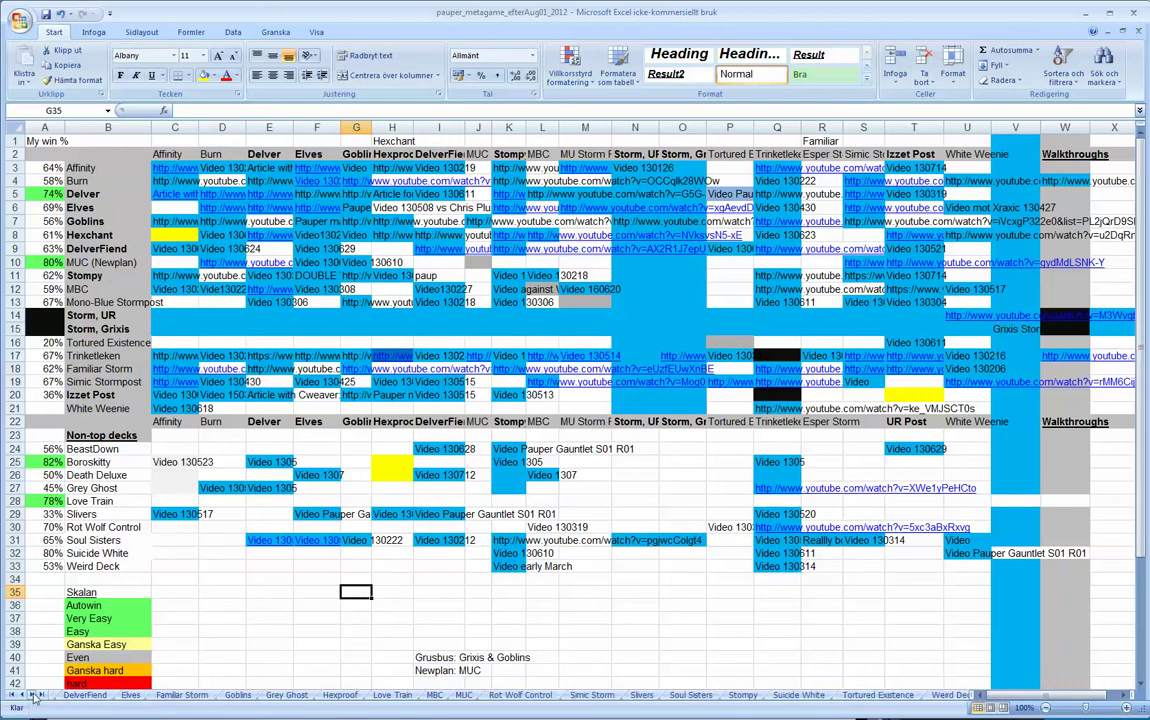
{"action": "left_click", "coordinate": [31, 695]}
{"action": "left_click", "coordinate": [31, 695]}
{"action": "left_click", "coordinate": [31, 695]}
{"action": "left_click", "coordinate": [31, 695]}
{"action": "left_click", "coordinate": [31, 695]}
{"action": "left_click", "coordinate": [31, 695]}
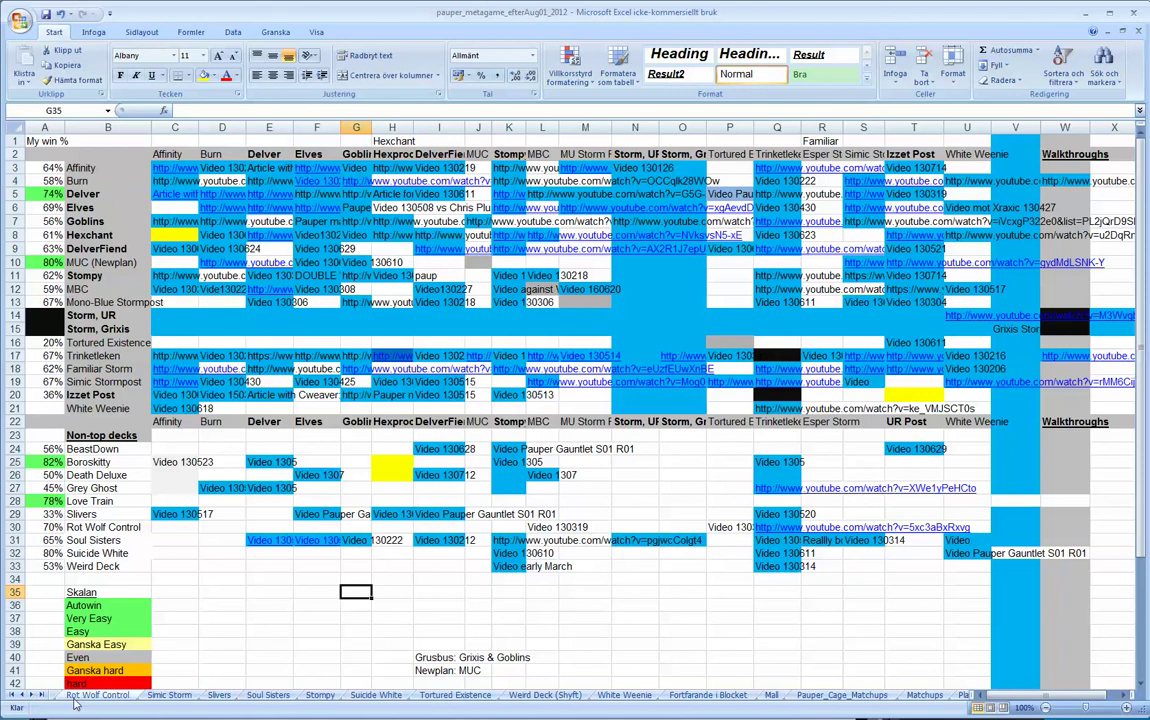
{"action": "left_click", "coordinate": [771, 695]}
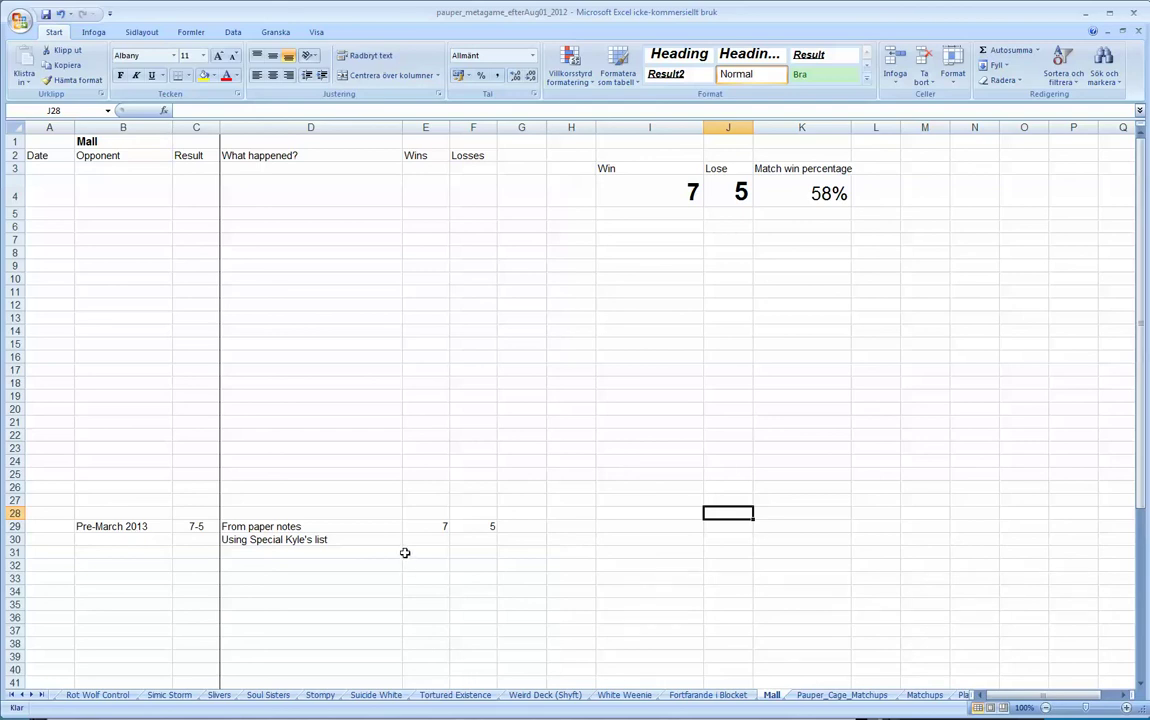
Create a copy of the Mall sheet in the same workbook, placed before the Love Train sheet.
{"action": "right_click", "coordinate": [777, 694]}
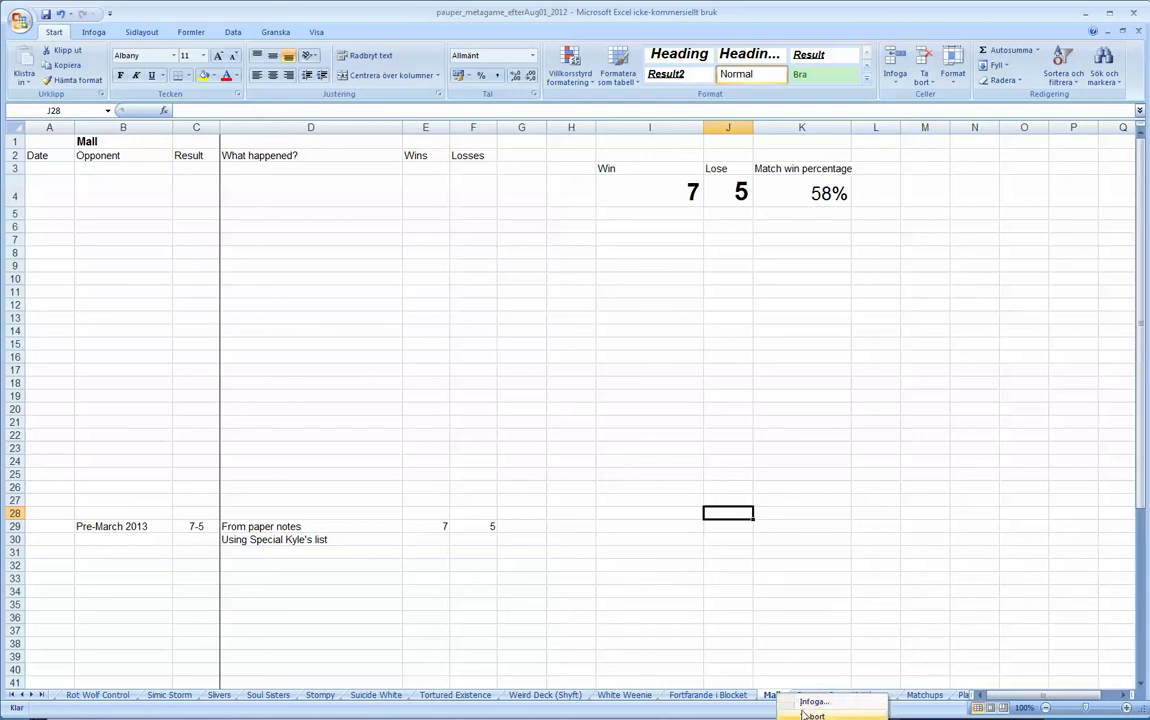
{"action": "left_click", "coordinate": [815, 719]}
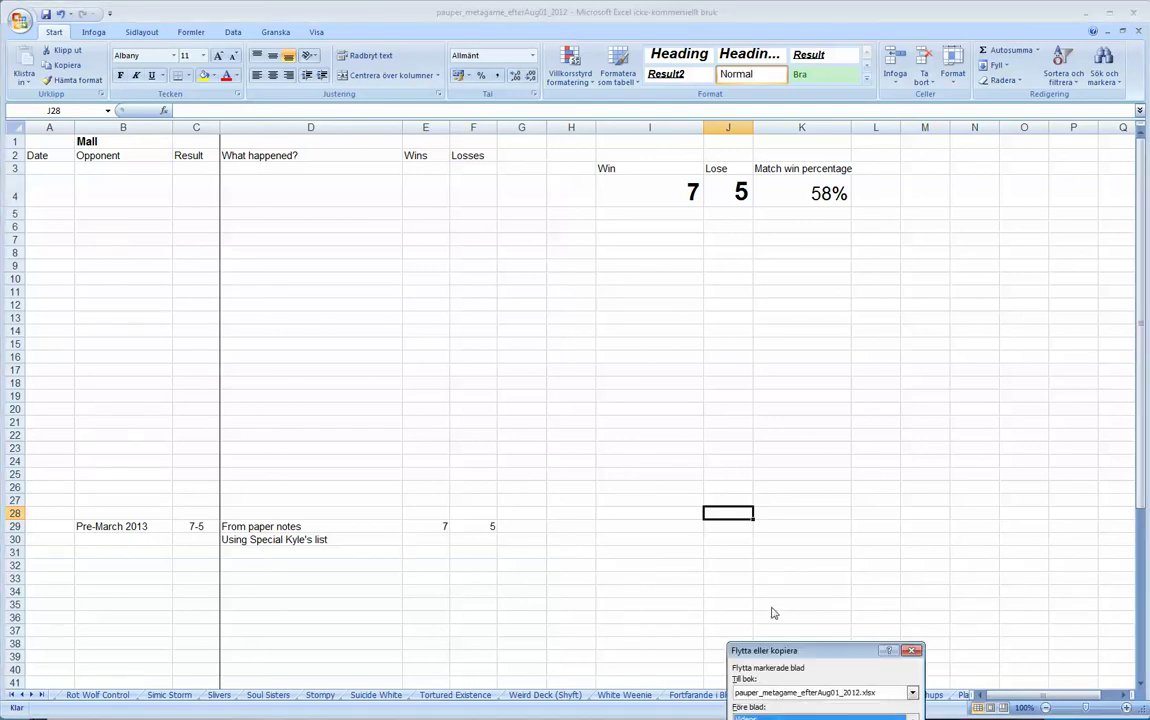
{"action": "left_click_drag", "start_coordinate": [851, 646], "coordinate": [641, 360]}
{"action": "left_click", "coordinate": [621, 505]}
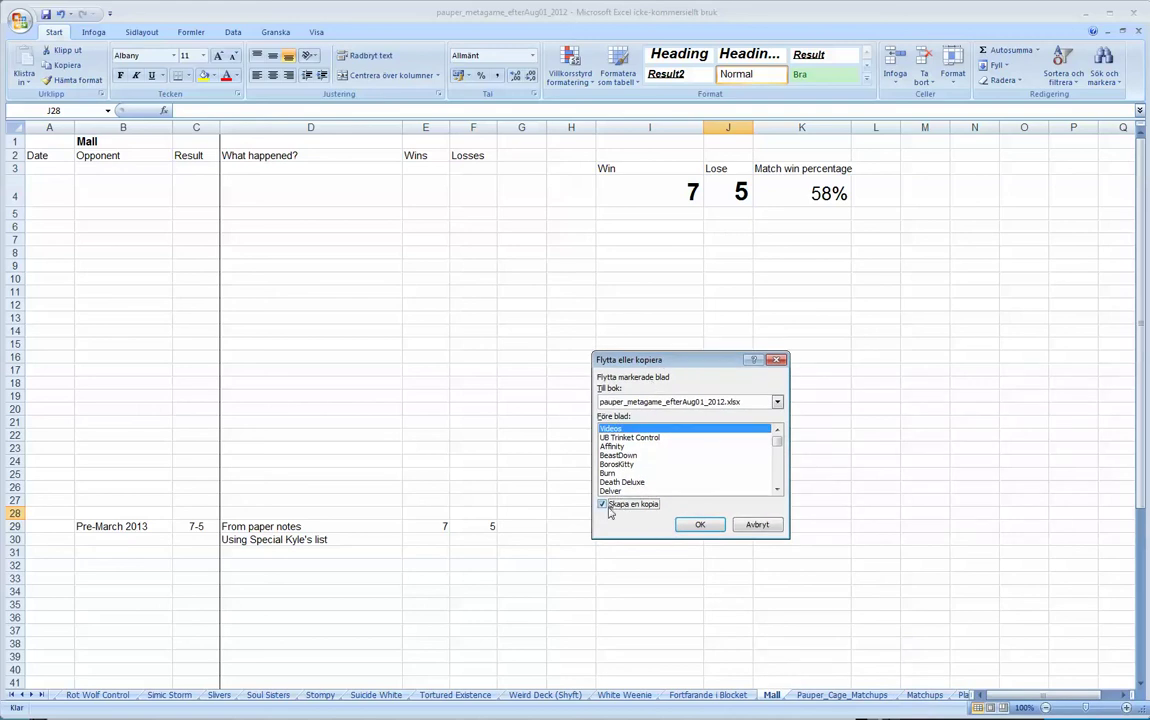
{"action": "left_click_drag", "start_coordinate": [779, 449], "coordinate": [782, 460]}
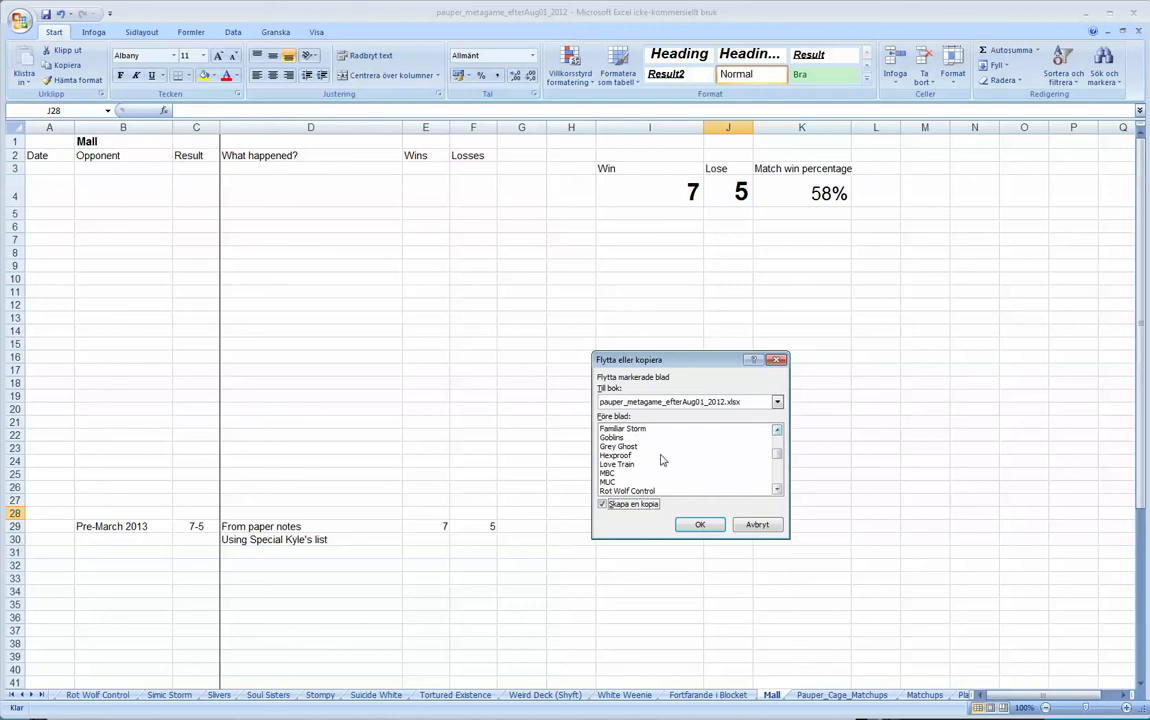
{"action": "left_click", "coordinate": [624, 456]}
{"action": "left_click", "coordinate": [628, 465]}
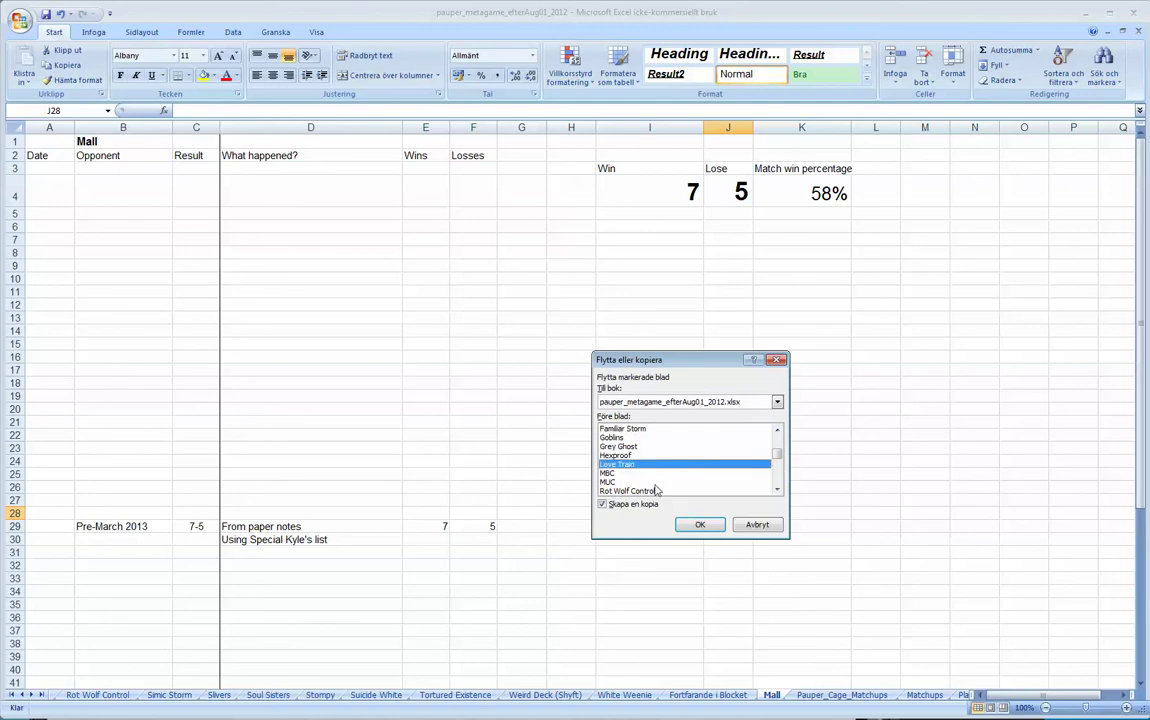
{"action": "left_click", "coordinate": [698, 526]}
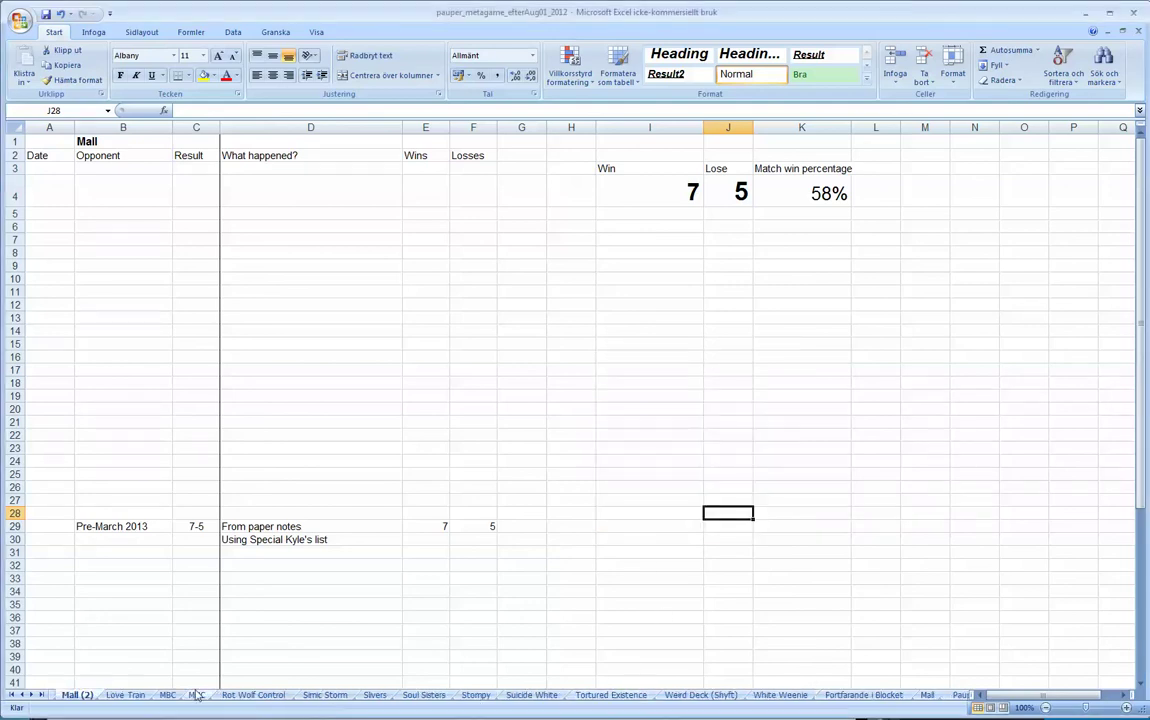
Rename the copied Mall sheet as Icy Hot Hottie.
{"action": "double_click", "coordinate": [75, 697]}
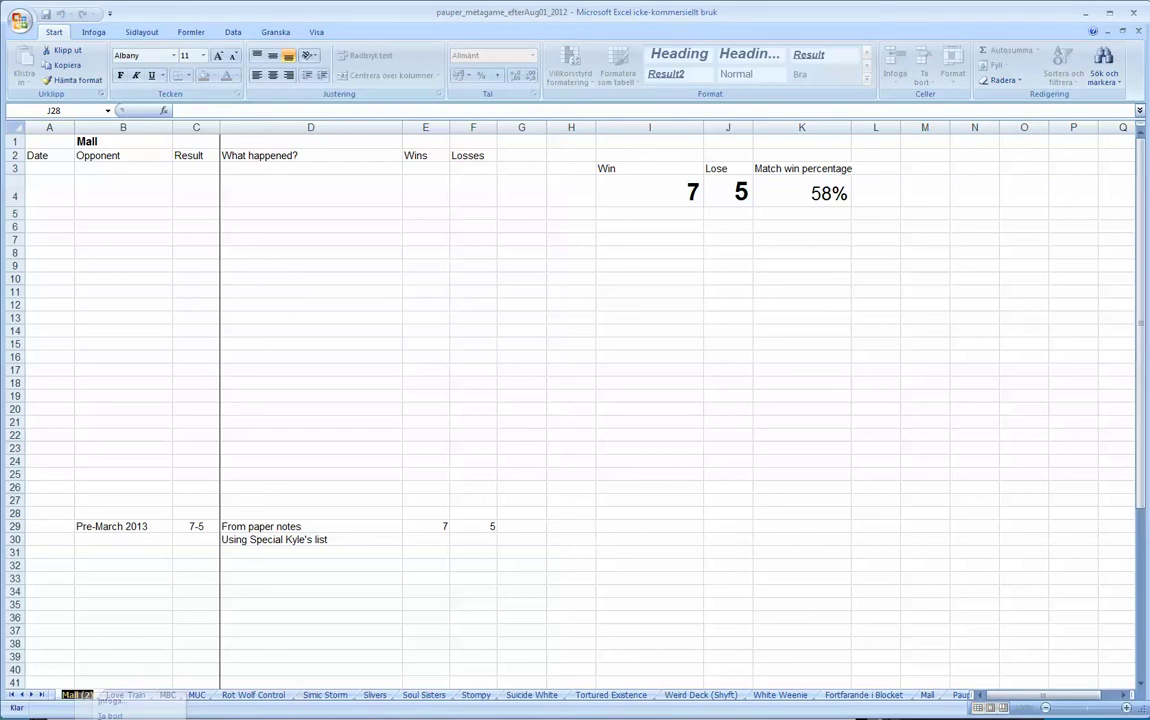
{"action": "type", "text": "Icy Hot Hottie"}
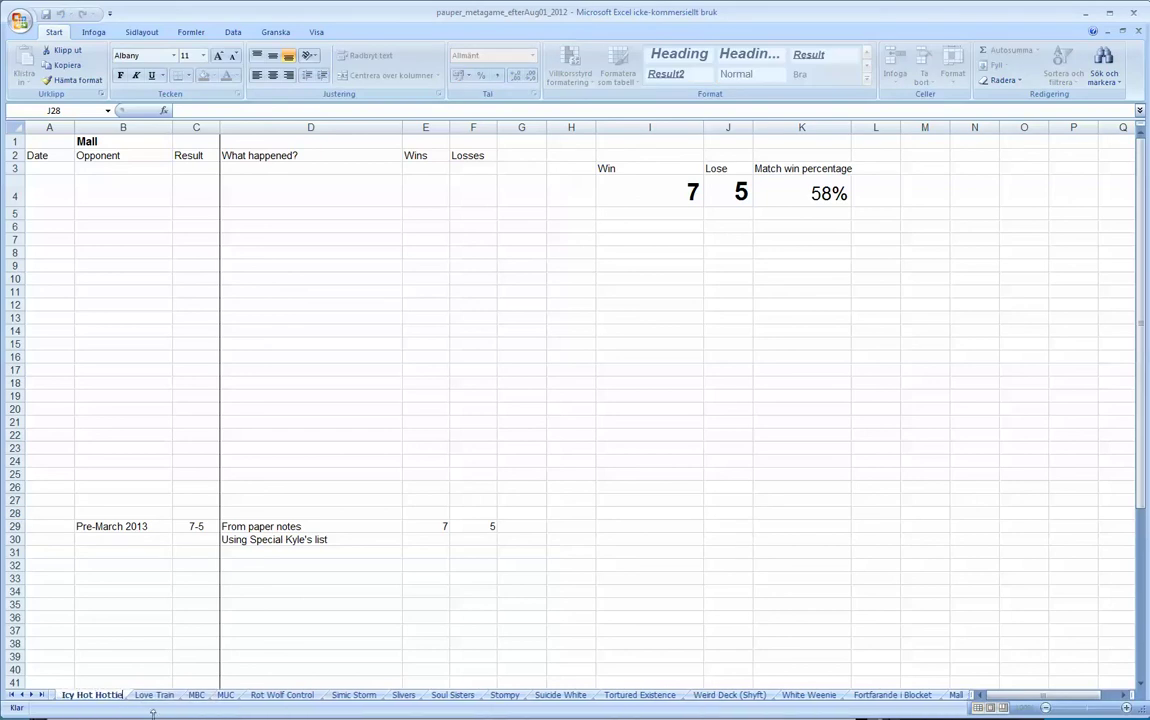
{"action": "left_click", "coordinate": [310, 449]}
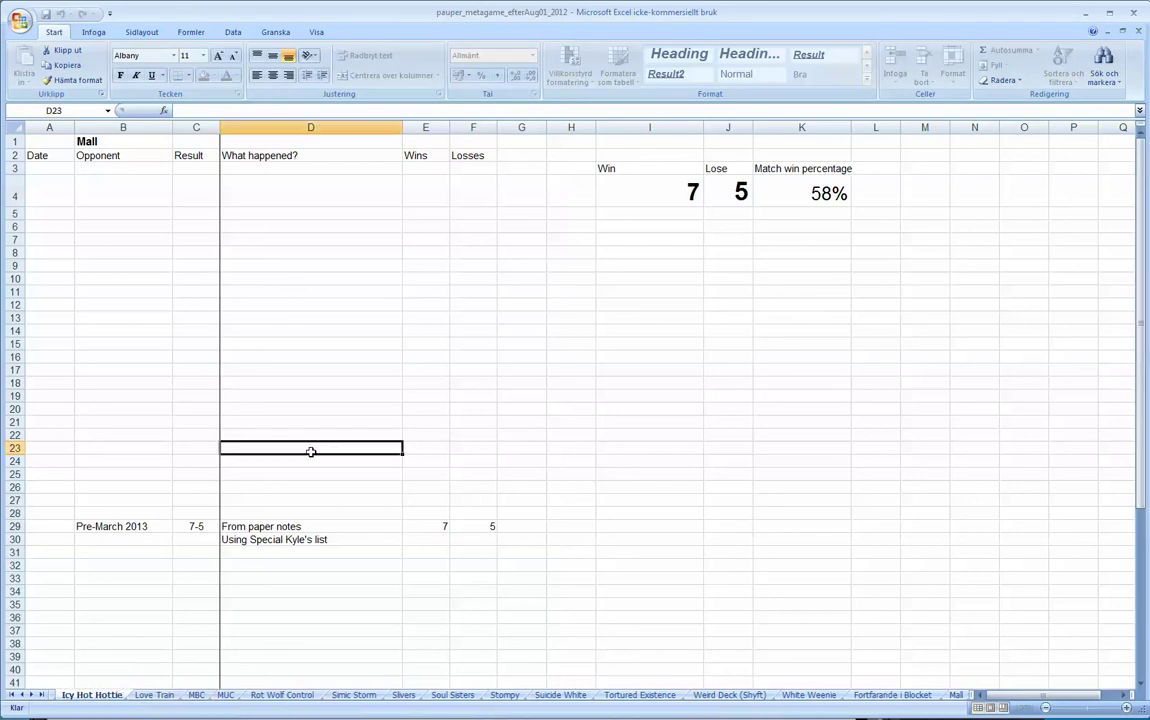
Delete row 29 with the Pre-March 2013 record from the Icy Hot Hottie sheet.
{"action": "left_click", "coordinate": [14, 526]}
{"action": "right_click", "coordinate": [14, 526]}
{"action": "left_click", "coordinate": [85, 609]}
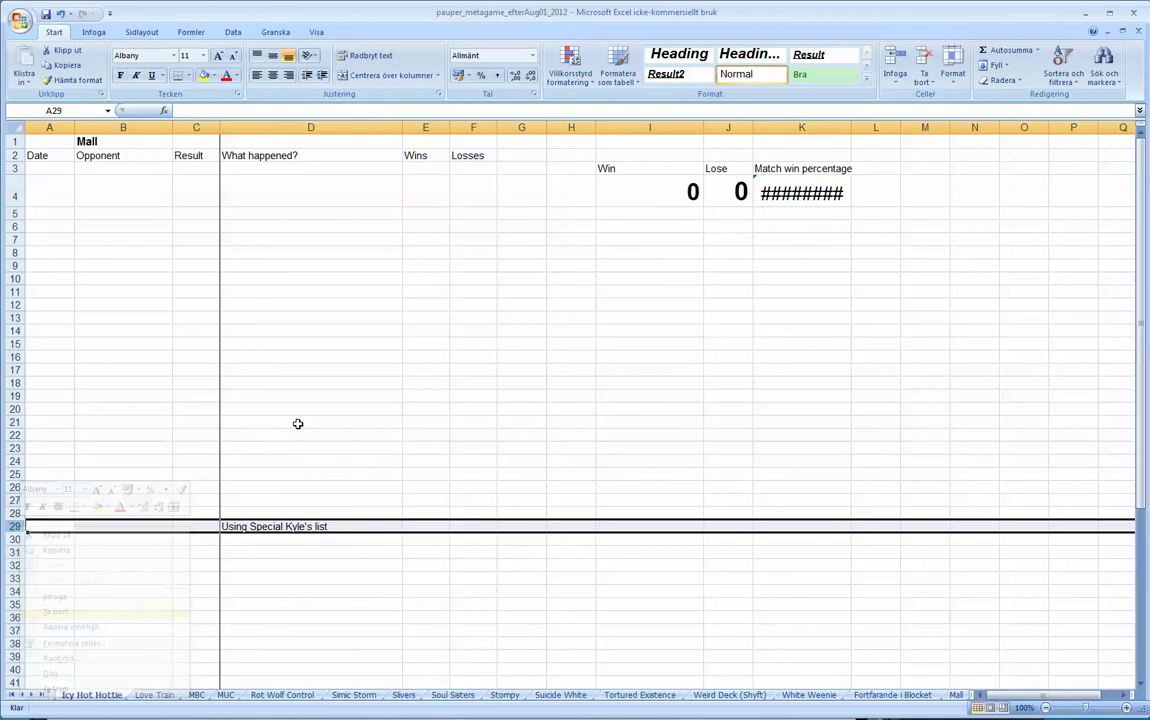
Replace the title in cell B1 with "ICY HOT HOTTIE by" followed by the deck creator's username.
{"action": "left_click", "coordinate": [91, 140]}
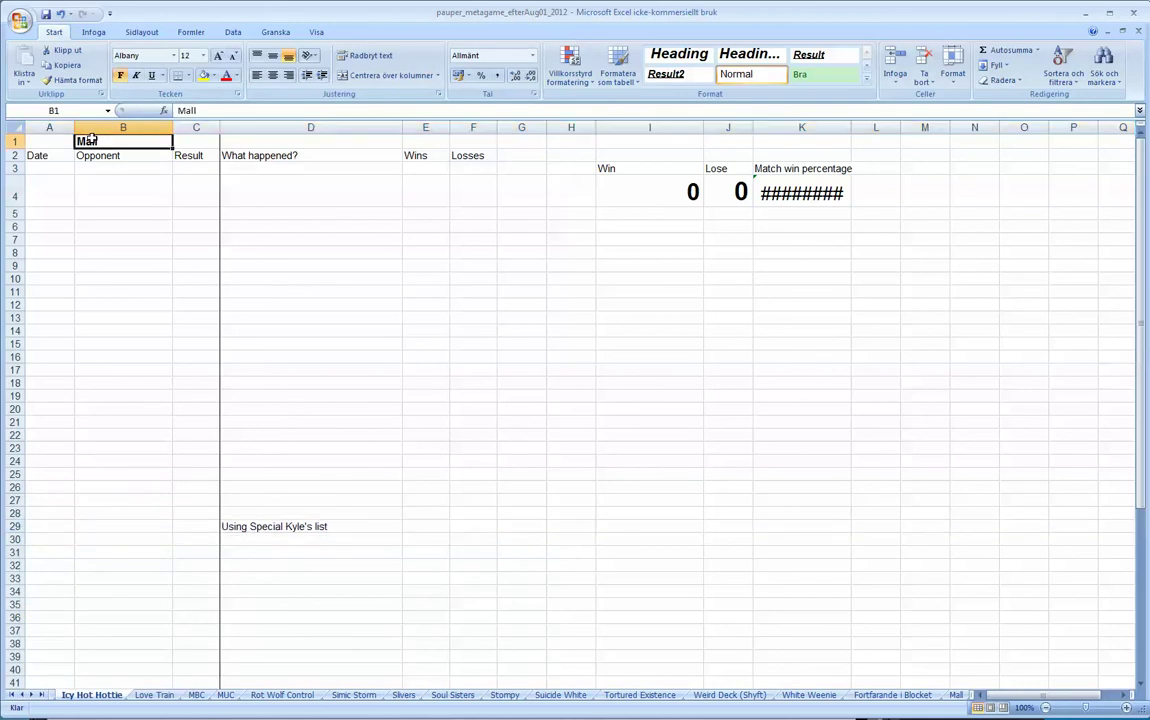
{"action": "type", "text": "ICY HOT HOTT"}
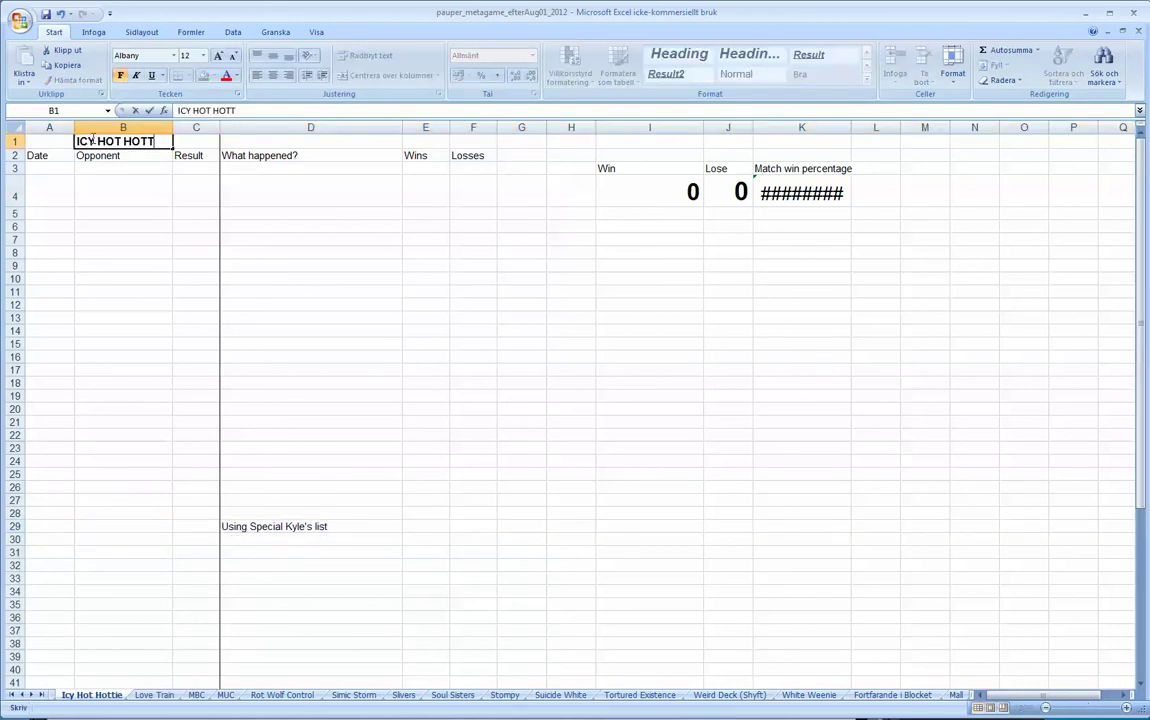
{"action": "type", "text": "IE by jphsnake"}
{"action": "left_click", "coordinate": [122, 213]}
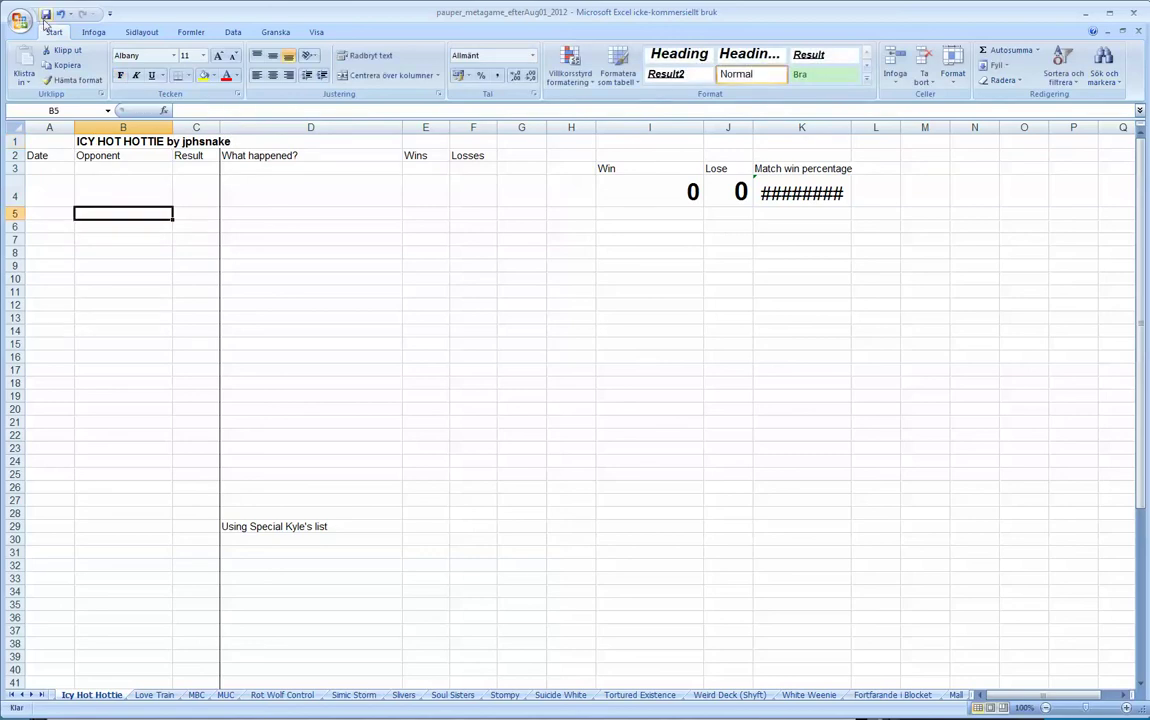
{"action": "left_click", "coordinate": [310, 409]}
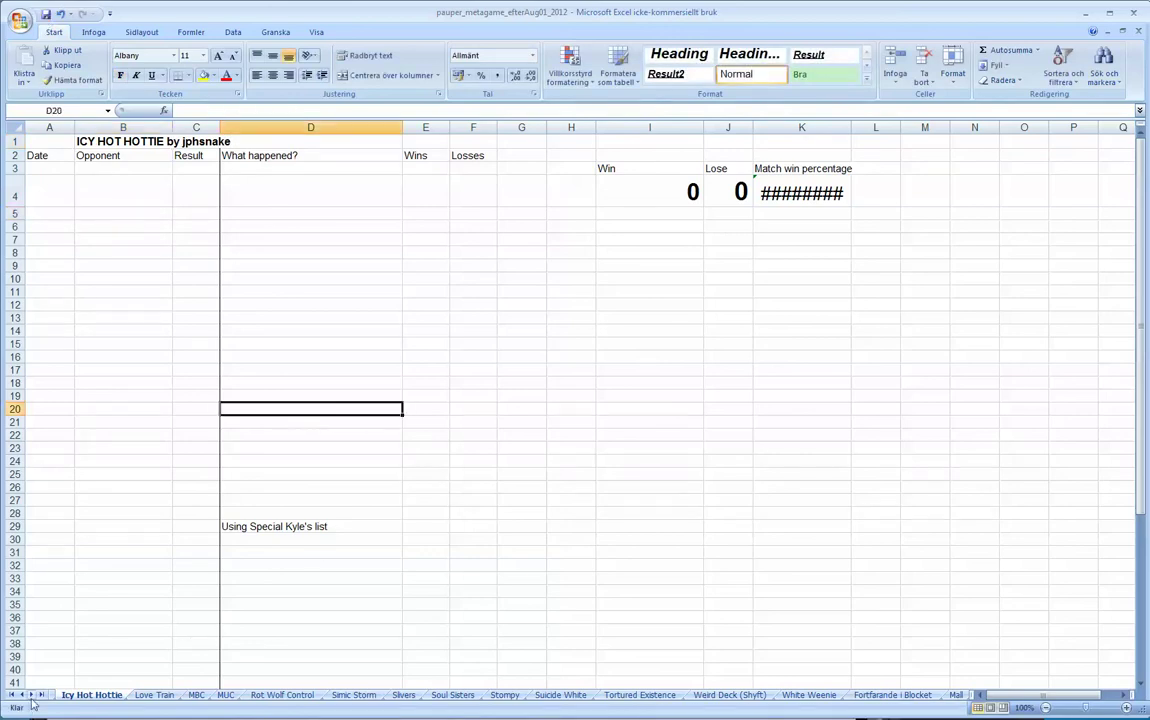
Return to the Videos sheet and examine the sheet references behind the win percentages in column A, from Delver down to Izzet Post.
{"action": "left_click", "coordinate": [10, 694]}
{"action": "left_click", "coordinate": [68, 694]}
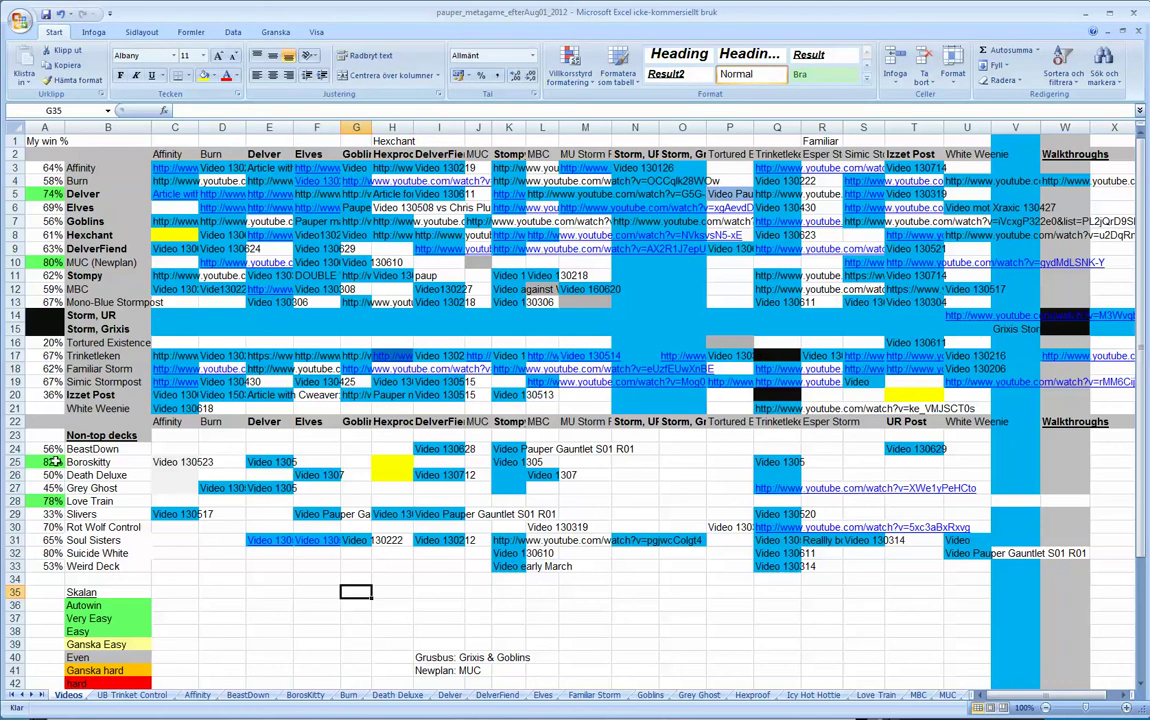
{"action": "left_click", "coordinate": [45, 221]}
{"action": "key", "text": "Up"}
{"action": "key", "text": "Up"}
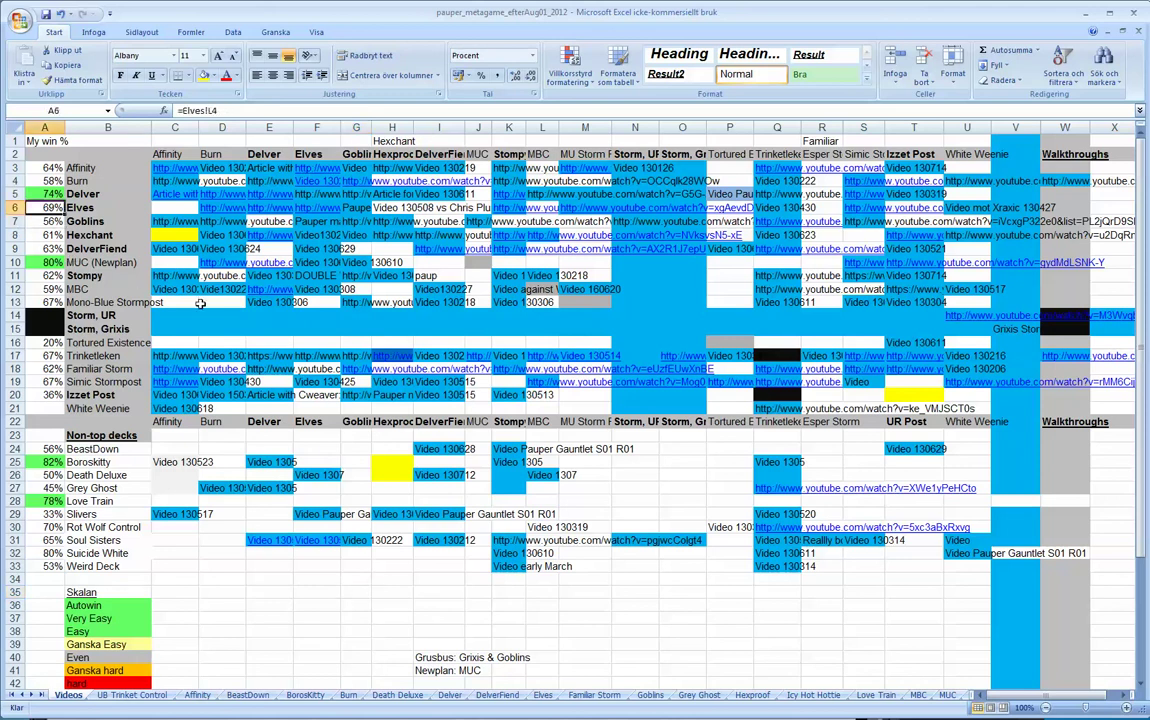
{"action": "key", "text": "Up"}
{"action": "key", "text": "Down"}
{"action": "key", "text": "Down"}
{"action": "key", "text": "Down"}
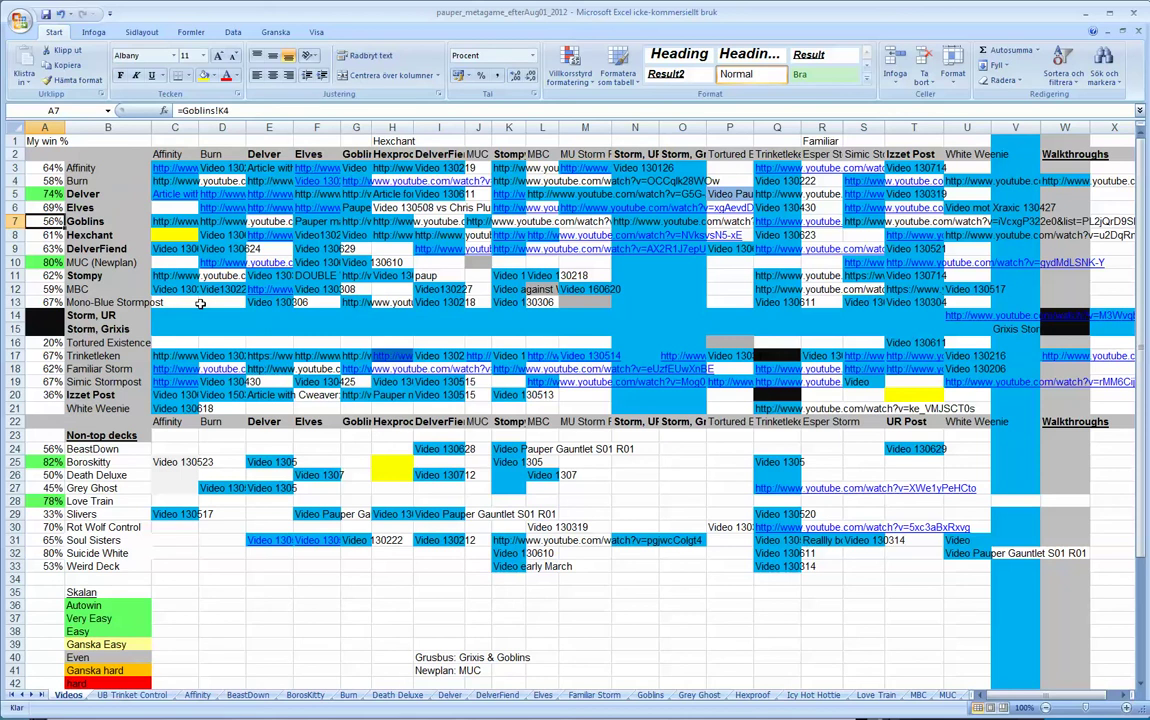
{"action": "key", "text": "Down"}
{"action": "key", "text": "Down"}
{"action": "key", "text": "Down"}
{"action": "key", "text": "Down"}
{"action": "key", "text": "Down"}
{"action": "key", "text": "Down"}
{"action": "key", "text": "Down"}
{"action": "key", "text": "Down"}
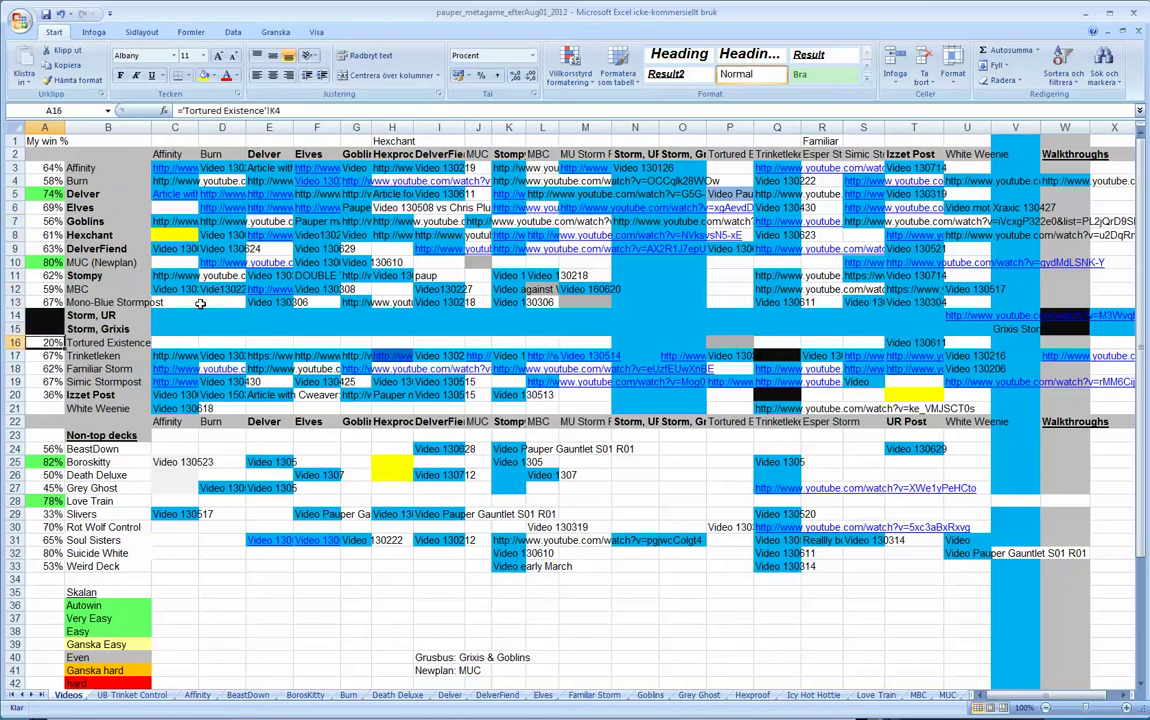
{"action": "key", "text": "Down"}
{"action": "key", "text": "Down"}
{"action": "key", "text": "Down"}
{"action": "key", "text": "Down"}
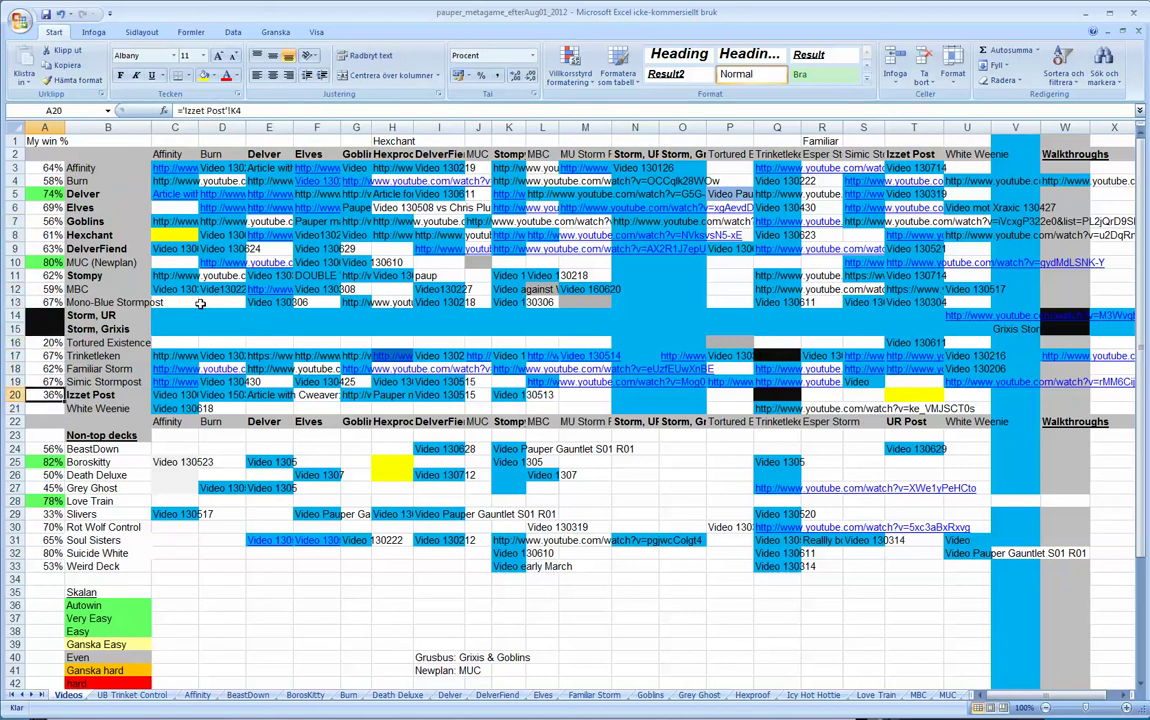